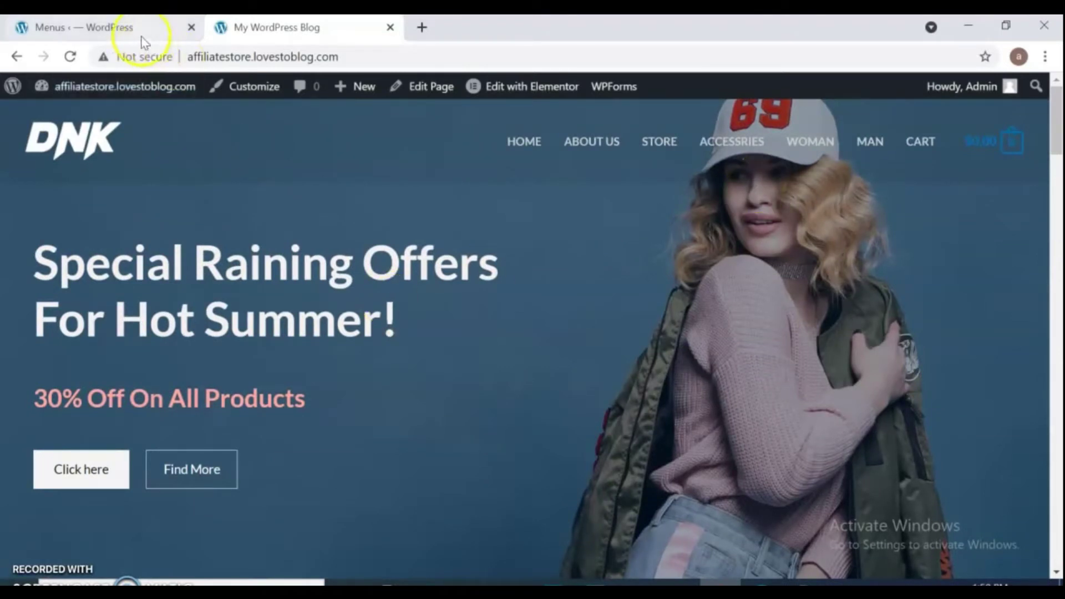
Switch to the WordPress admin and open the product categories page.
left_click(111, 33)
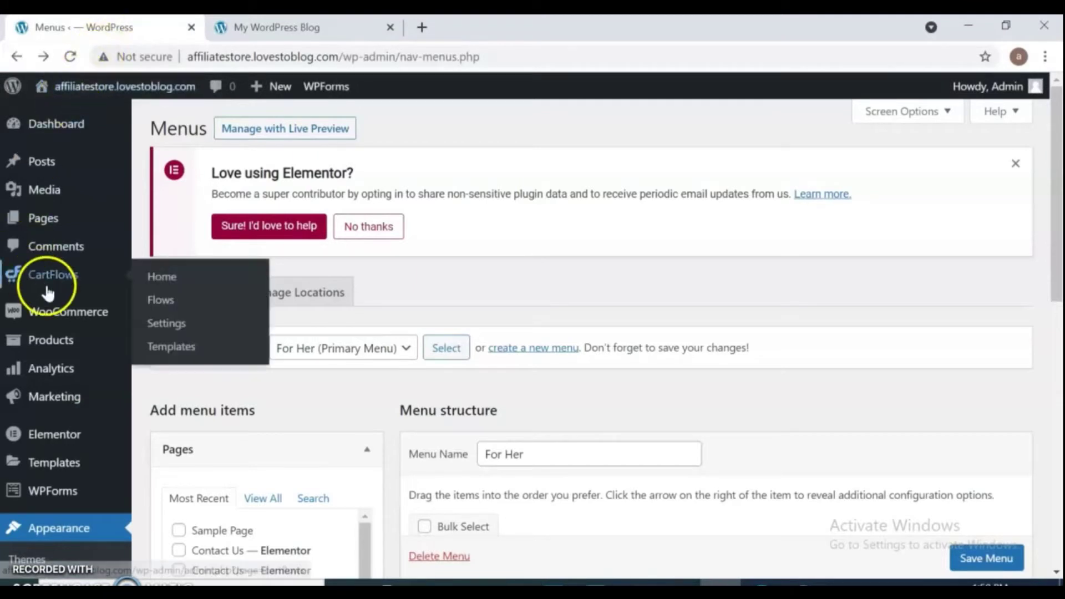
mouse_move(49, 344)
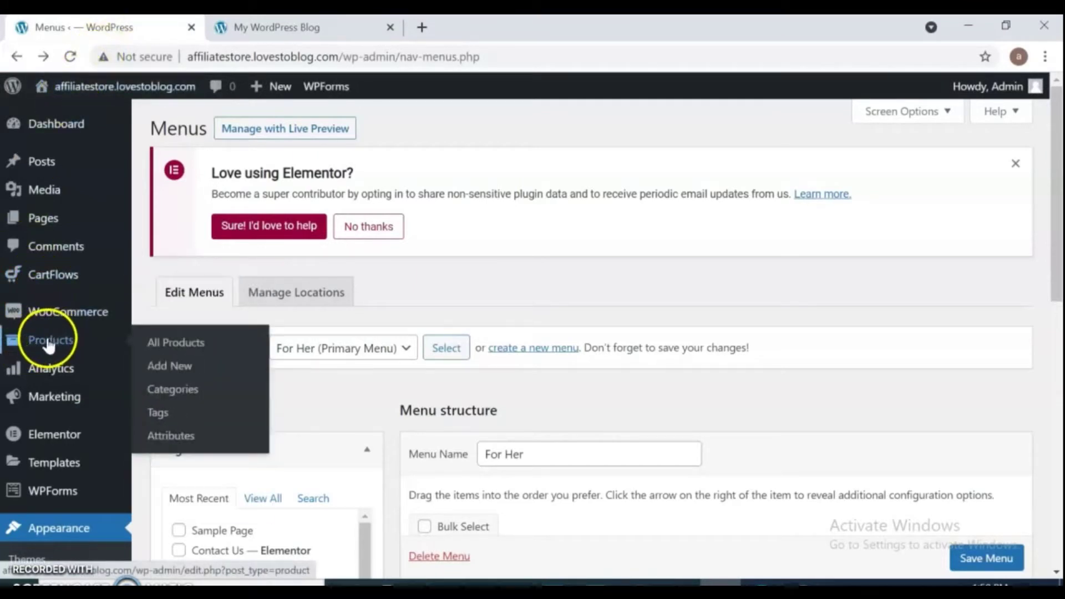
left_click(170, 395)
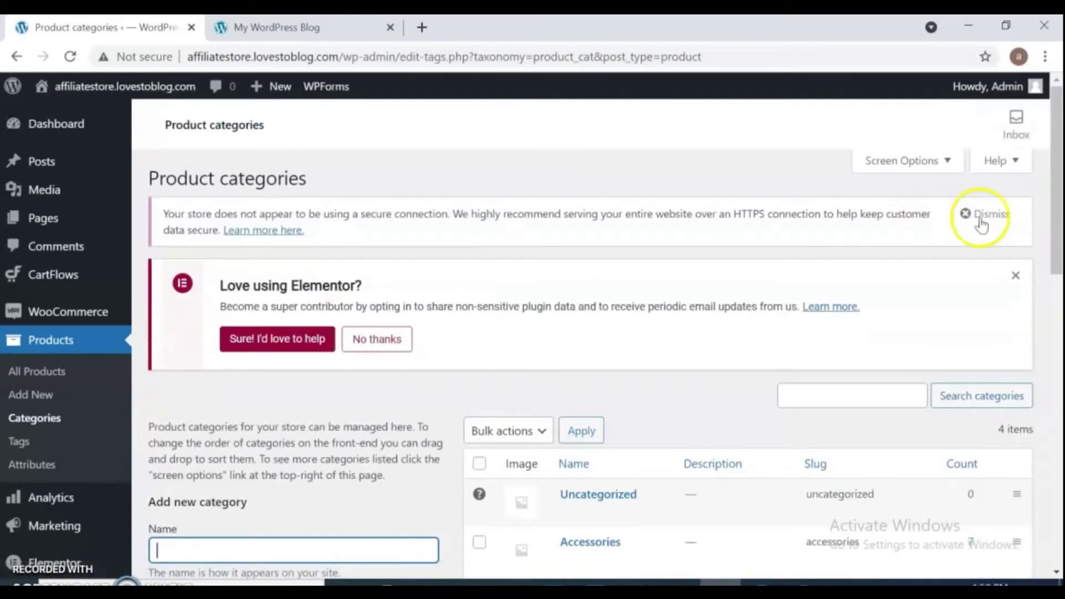
Look through the existing product categories and check which of them have a thumbnail image.
left_click_drag(1057, 231, 1059, 286)
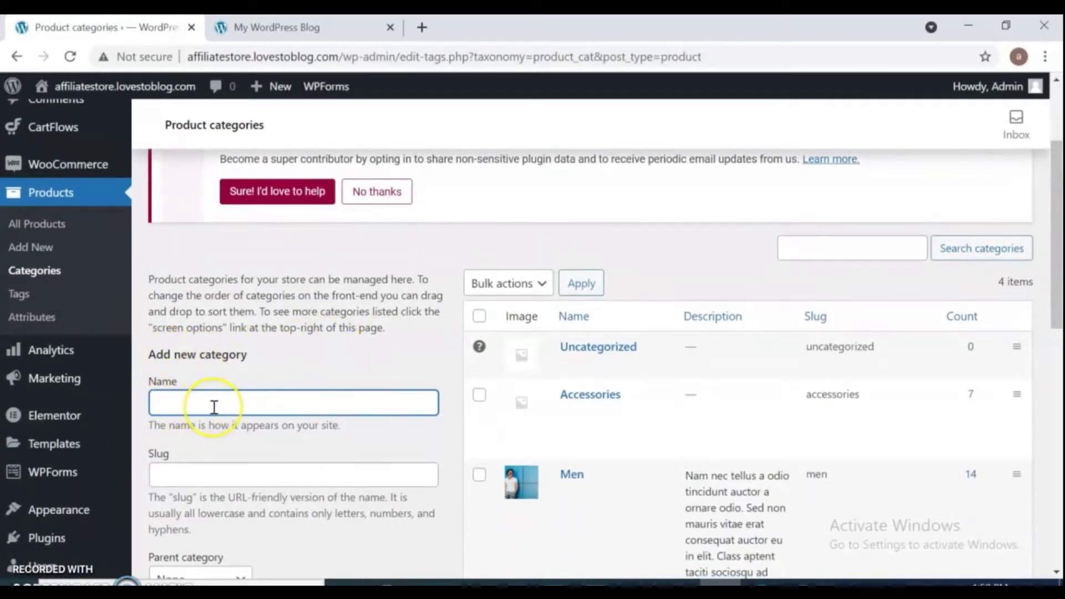
mouse_move(475, 392)
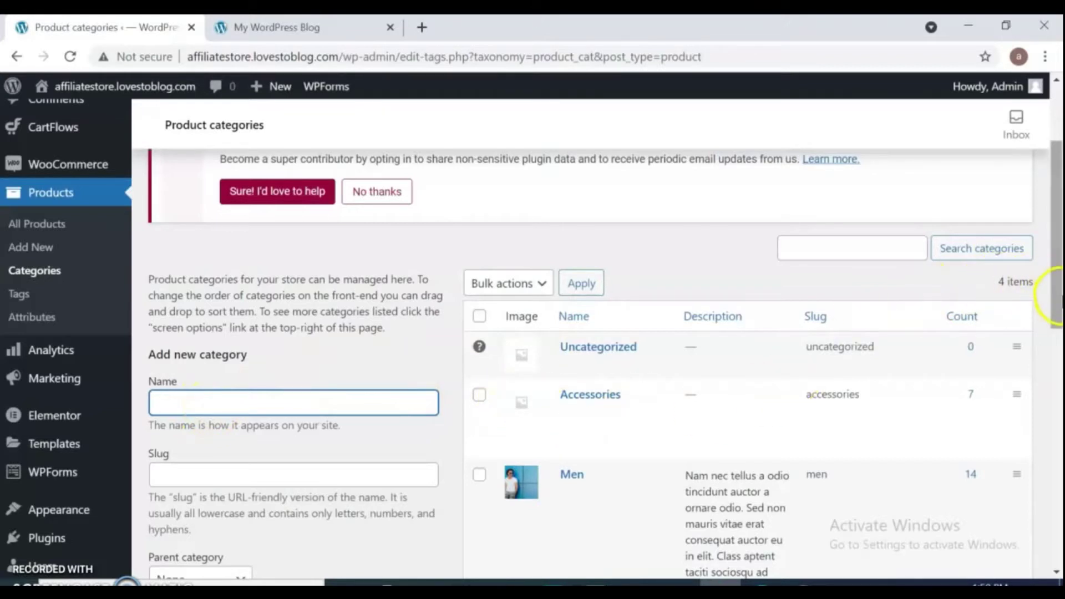
left_click_drag(1059, 296, 1059, 361)
mouse_move(577, 244)
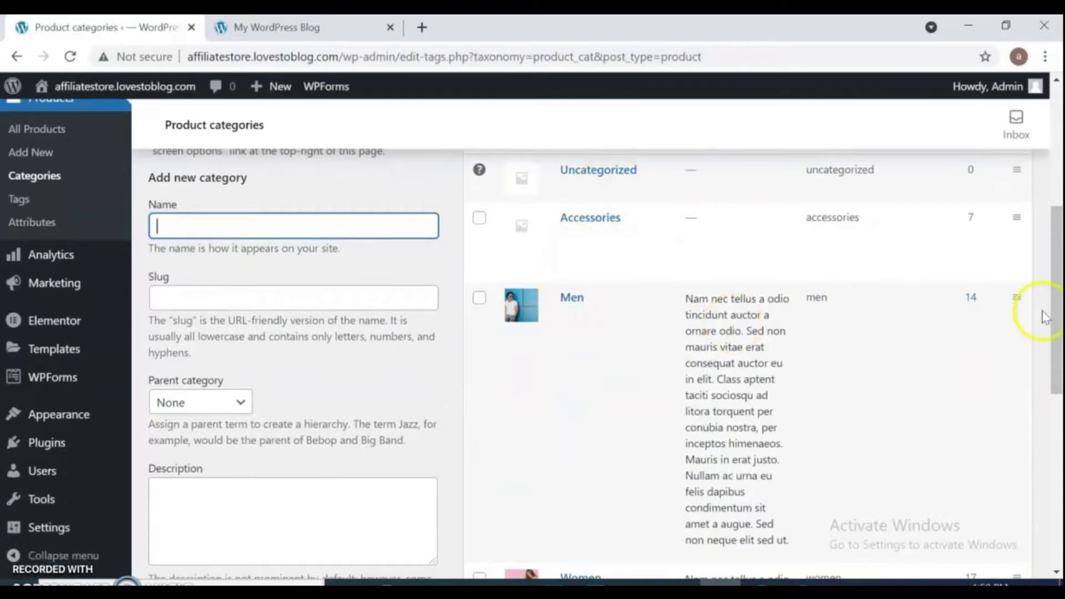
left_click_drag(1047, 321, 1057, 459)
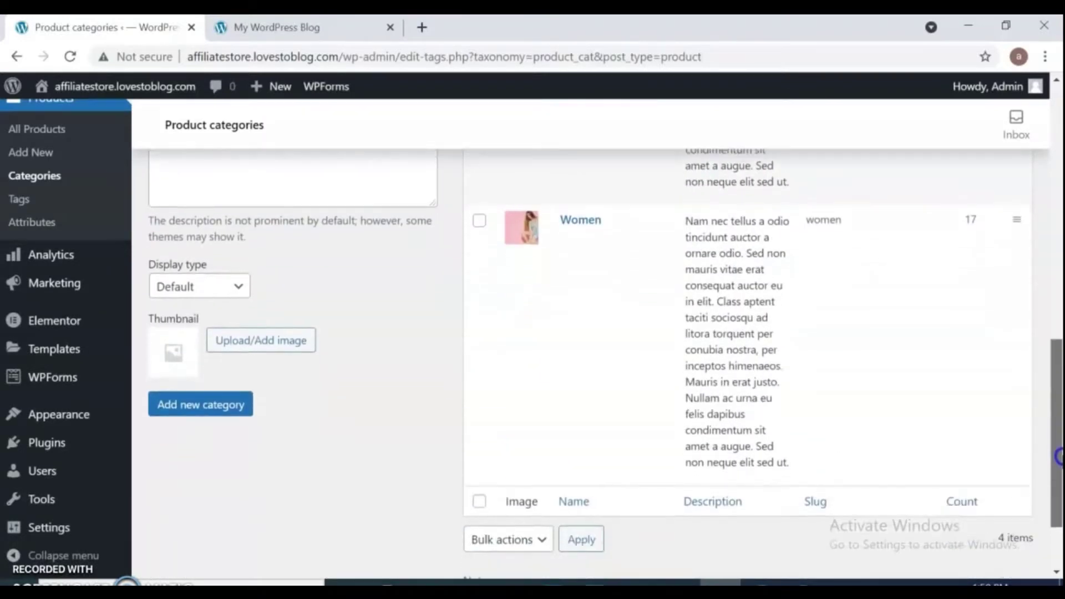
mouse_move(623, 260)
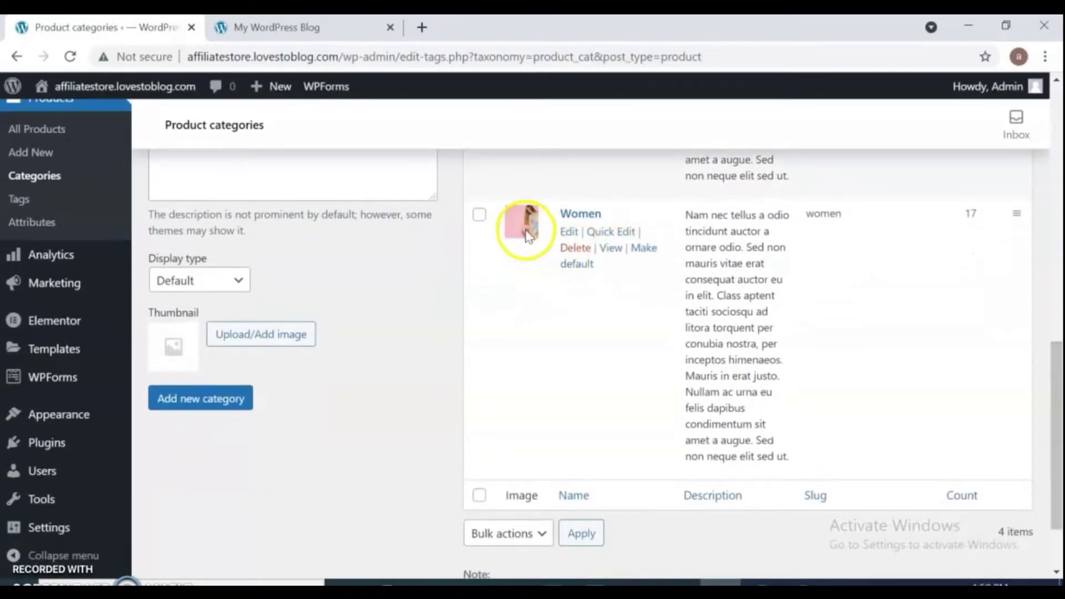
left_click_drag(1057, 391, 1024, 191)
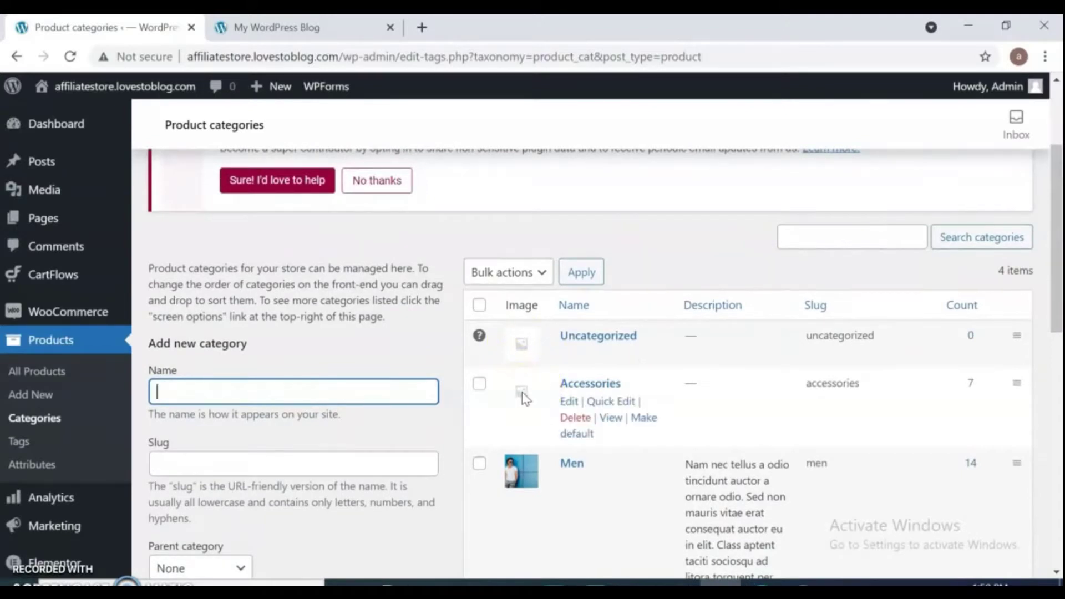
Open the Accessories category for editing and bring up the media library for its thumbnail.
left_click(570, 402)
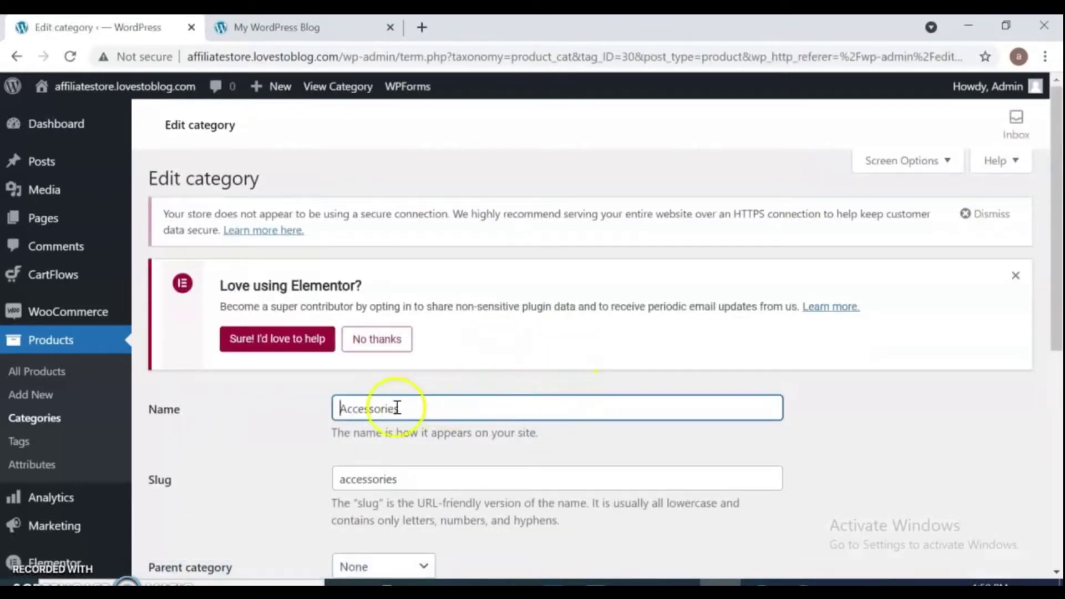
left_click_drag(1057, 250, 1059, 477)
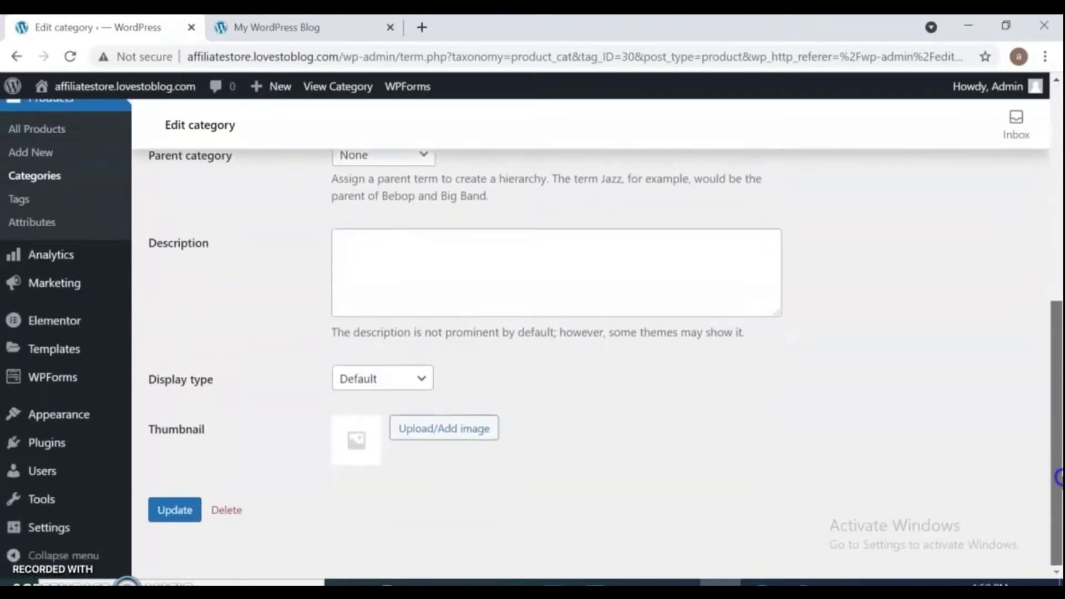
left_click(418, 430)
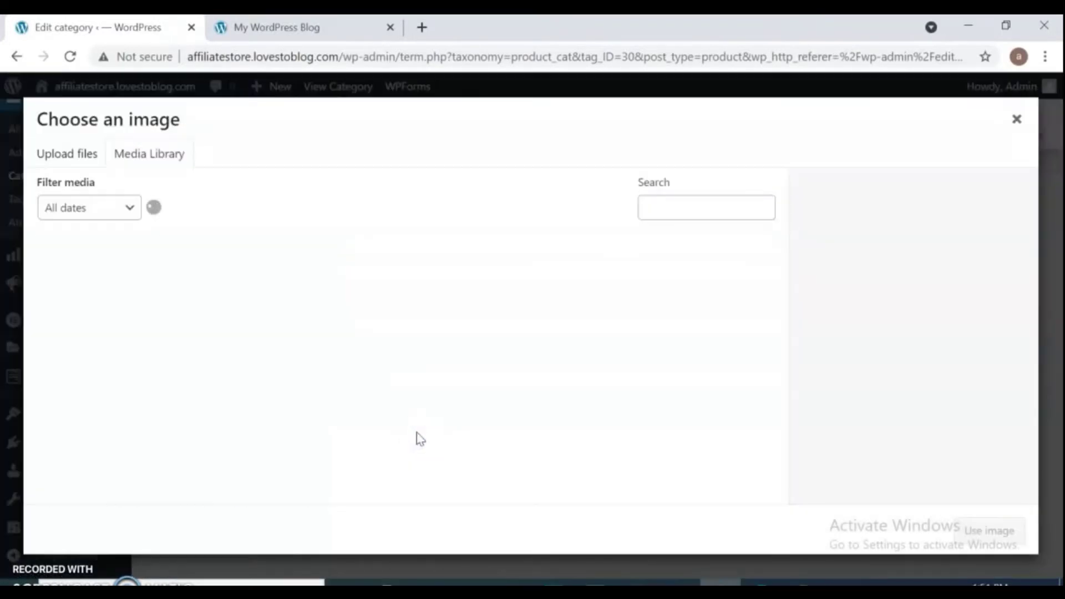
Load more media library items and use the red handbag image product-bag3.jpg as the Accessories thumbnail.
left_click_drag(784, 302, 850, 491)
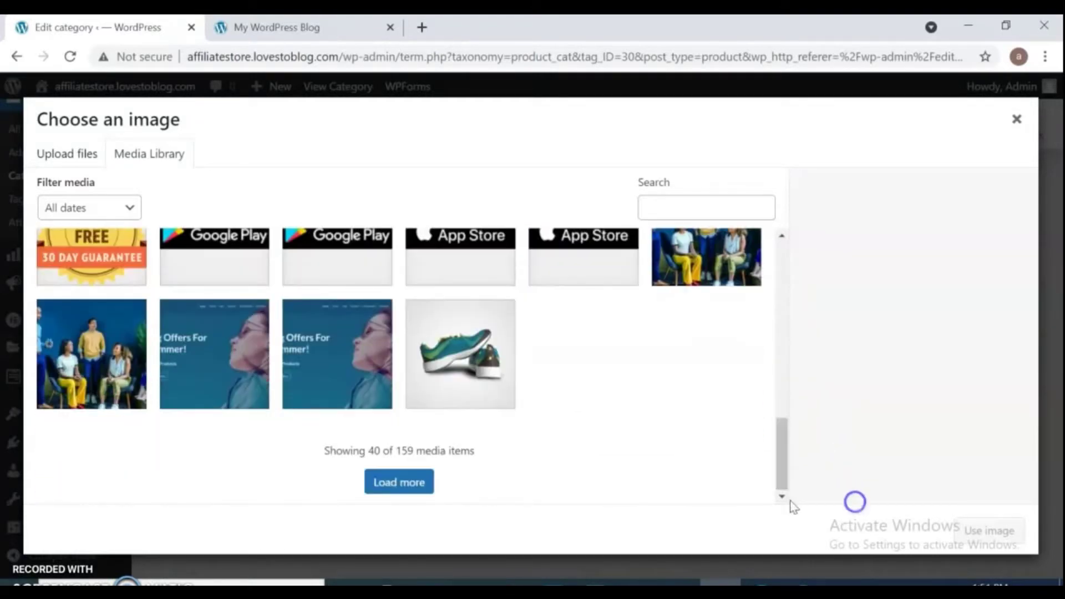
left_click(415, 483)
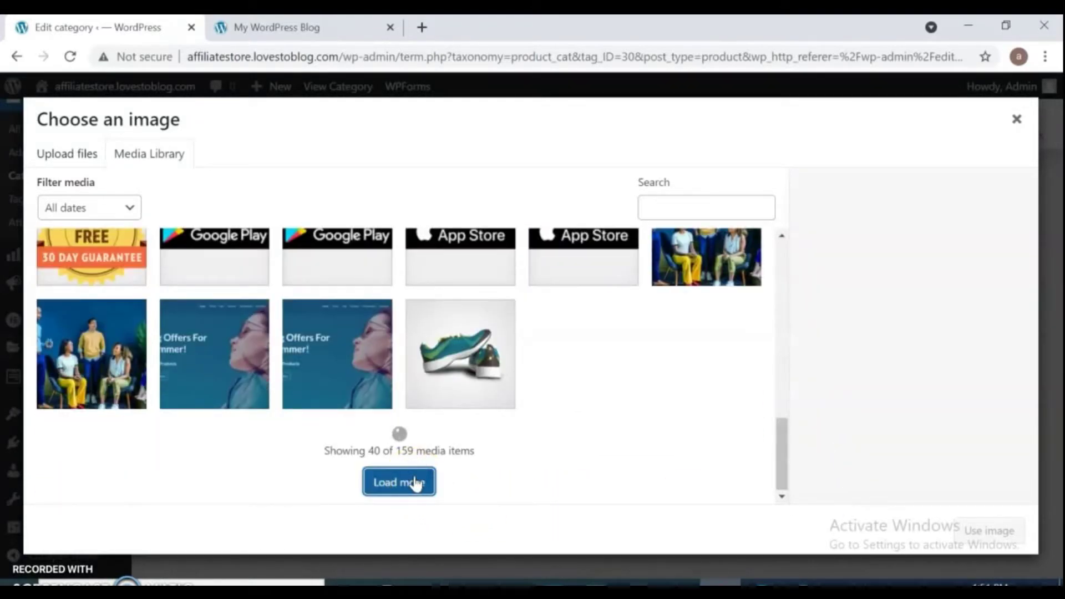
left_click_drag(780, 347, 856, 466)
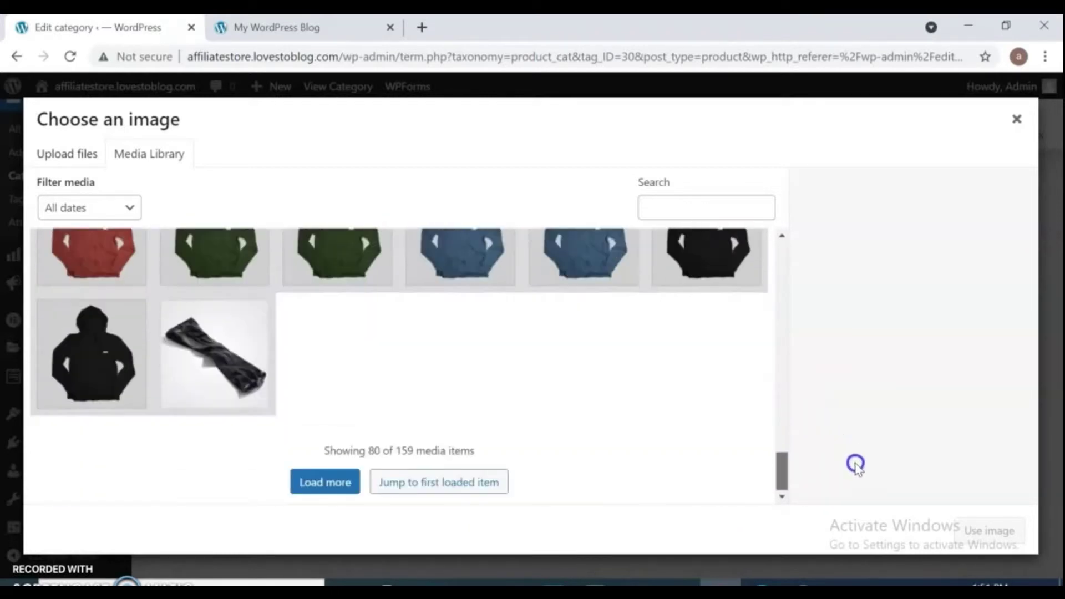
left_click(336, 482)
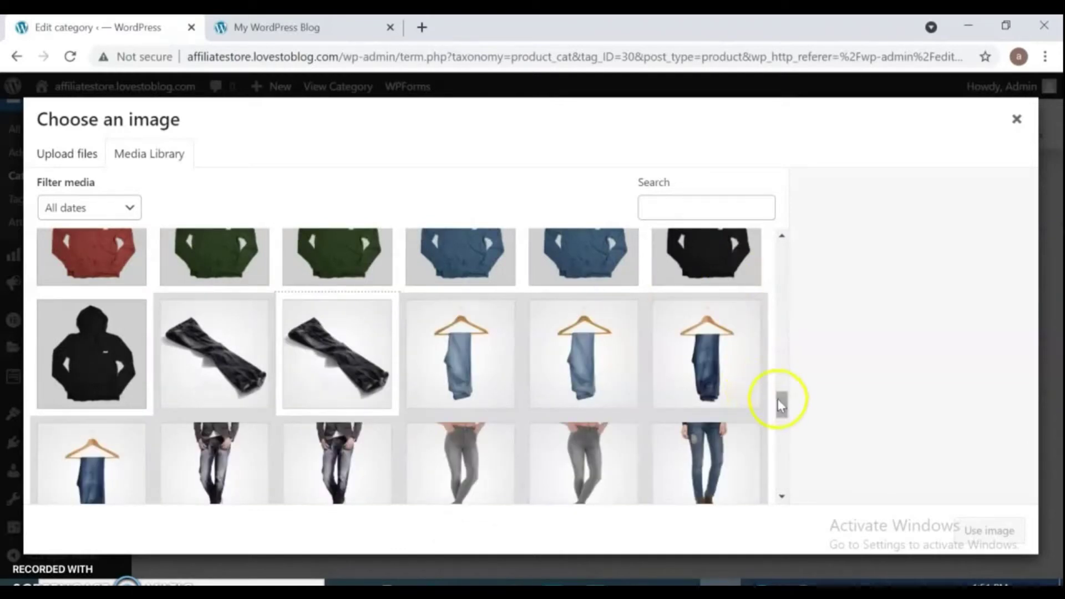
left_click_drag(784, 403, 836, 448)
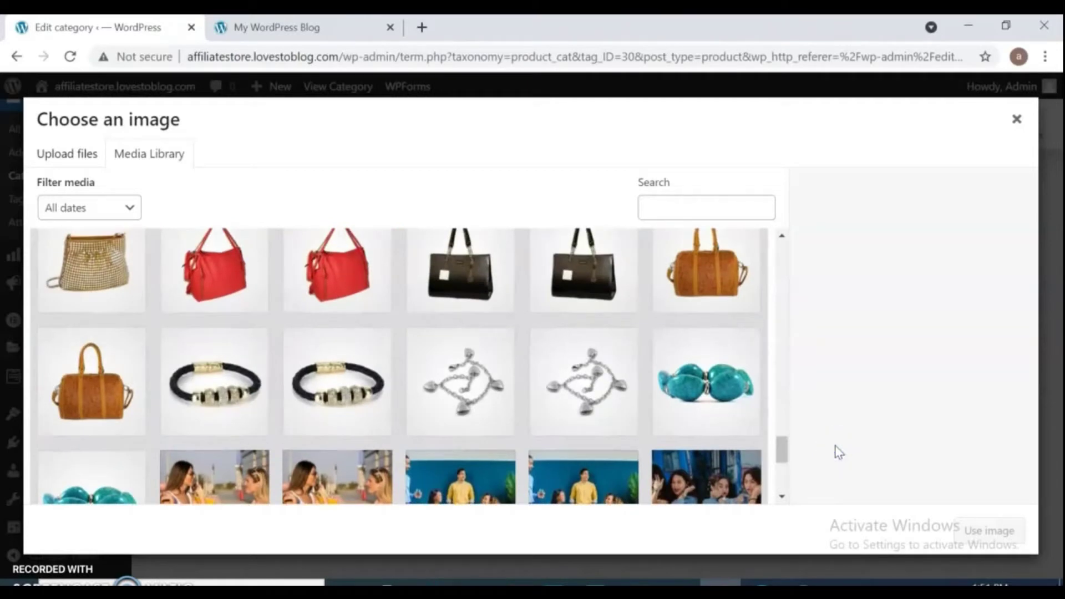
left_click(314, 276)
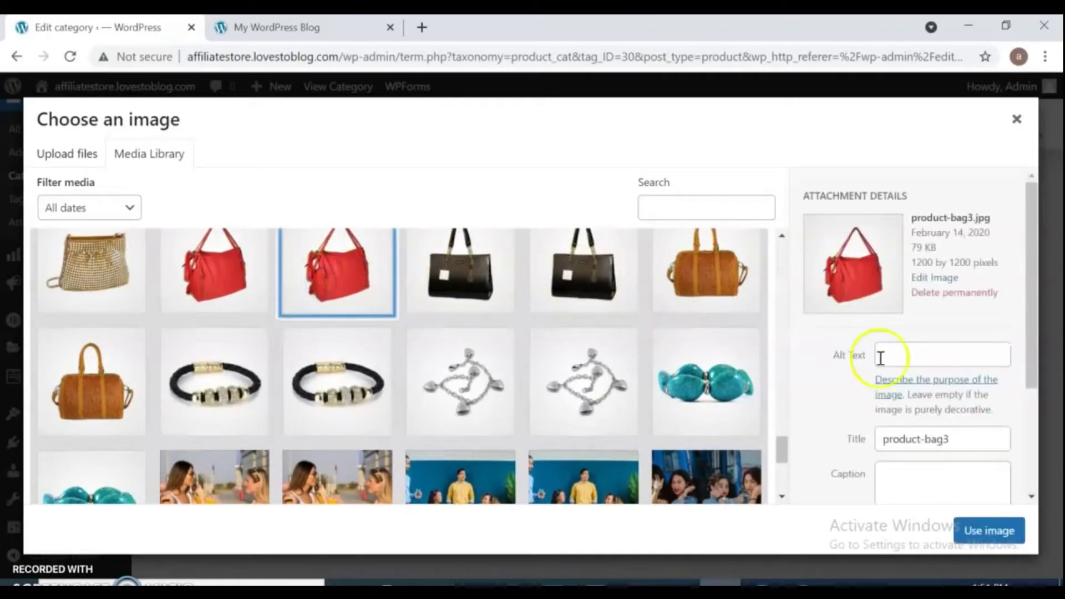
left_click(985, 536)
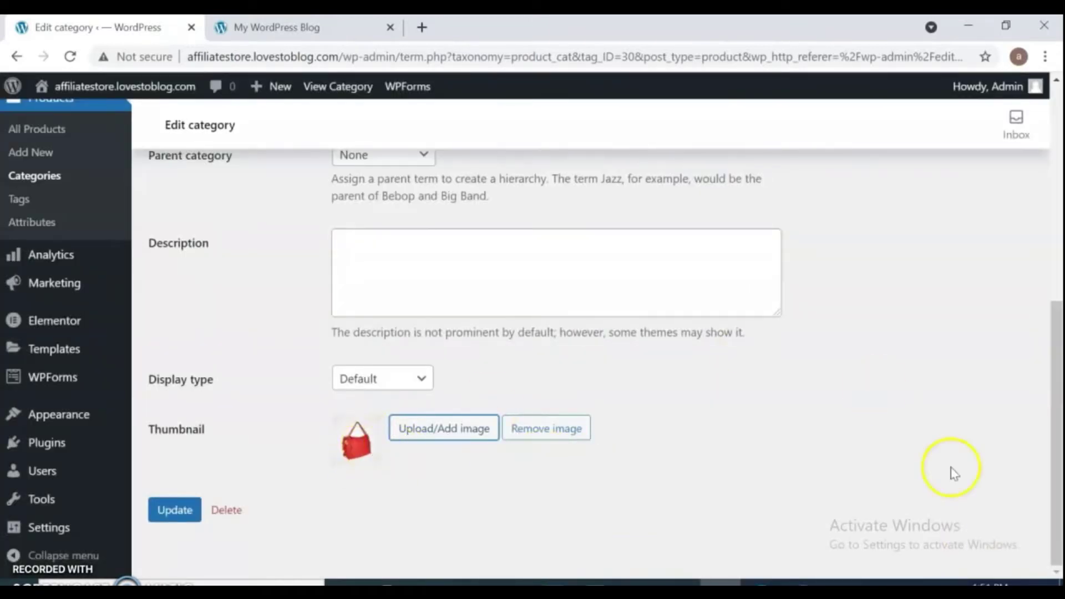
Save the updated Accessories category and return to the product categories list.
left_click_drag(1054, 454, 1058, 483)
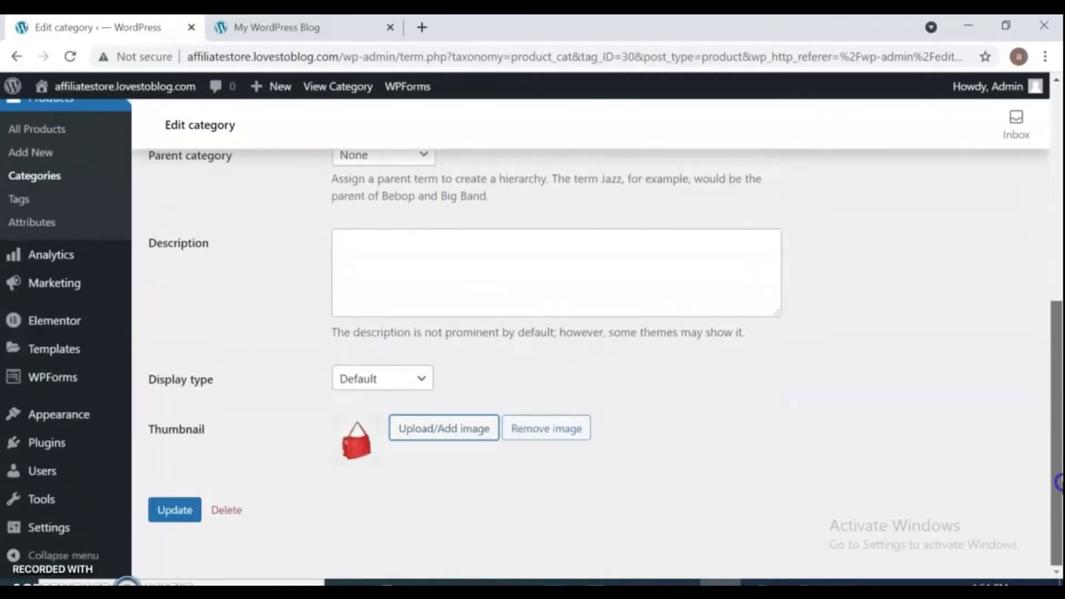
left_click(173, 512)
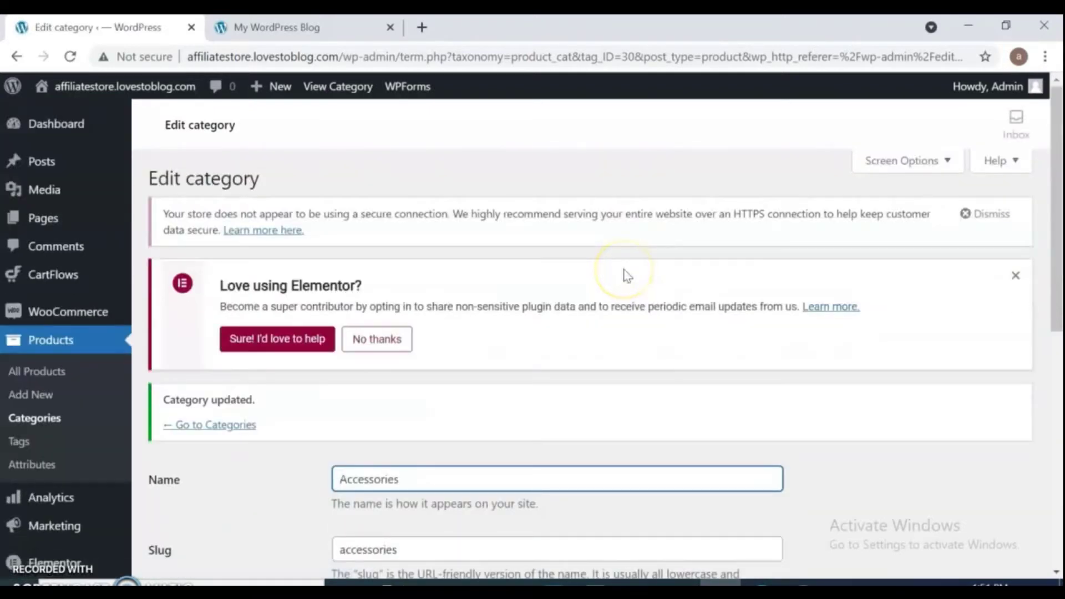
left_click_drag(1058, 214, 1059, 450)
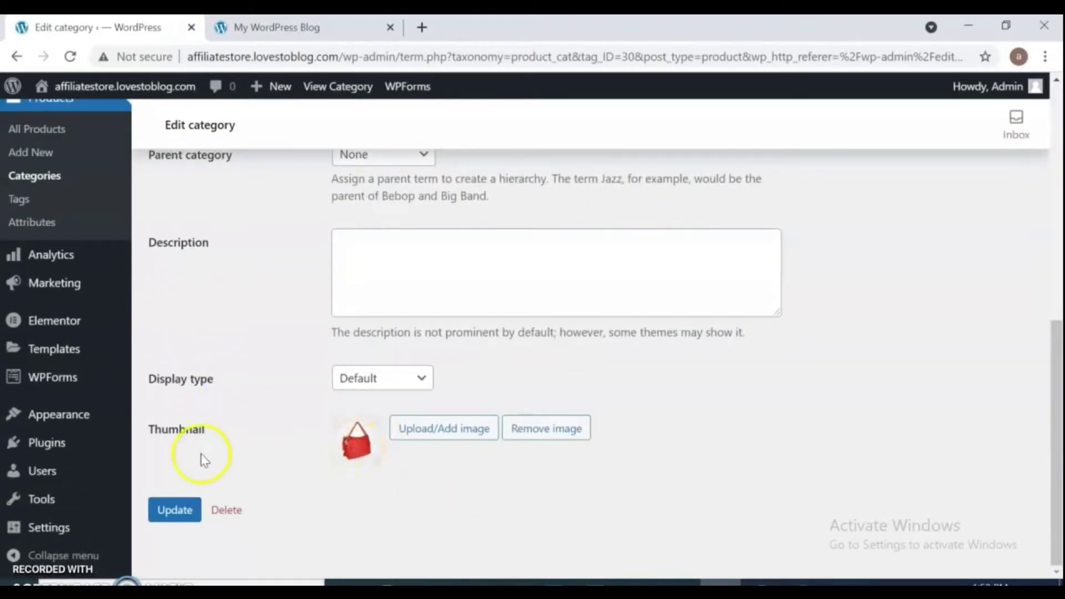
left_click(173, 509)
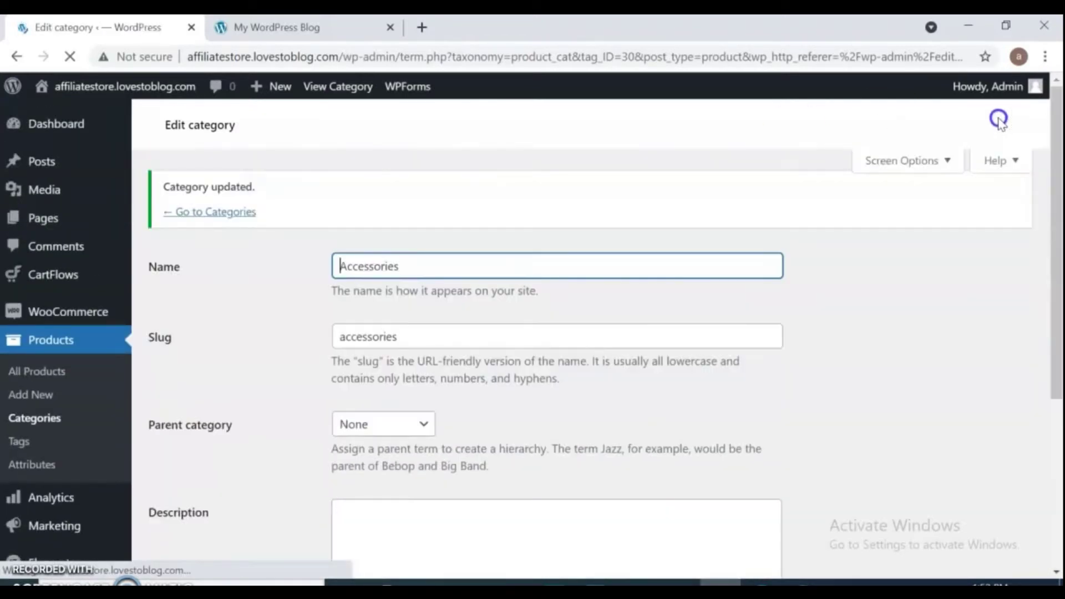
mouse_move(996, 93)
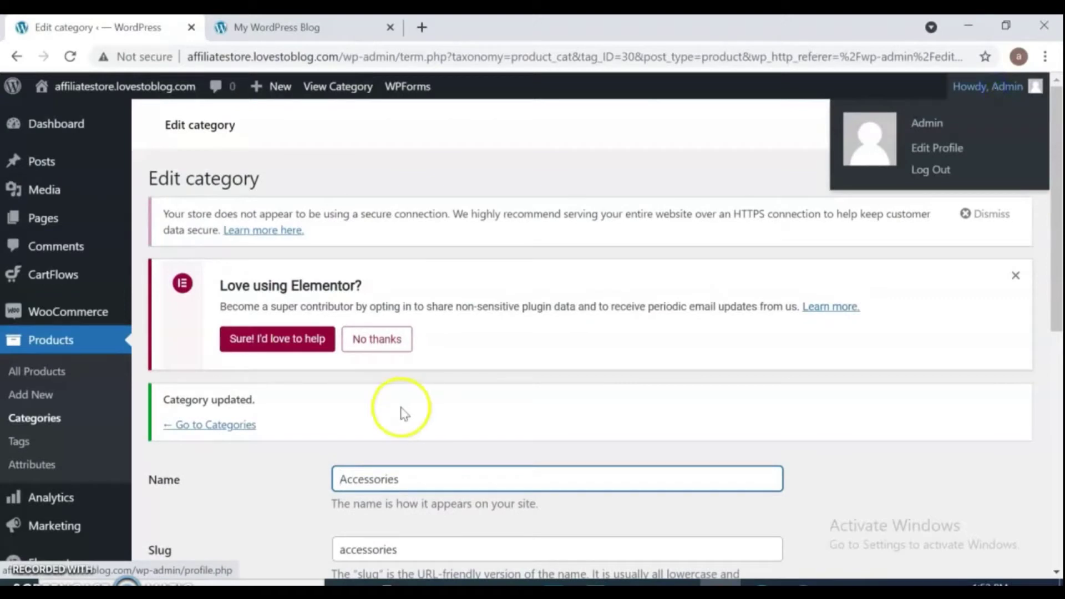
left_click(195, 425)
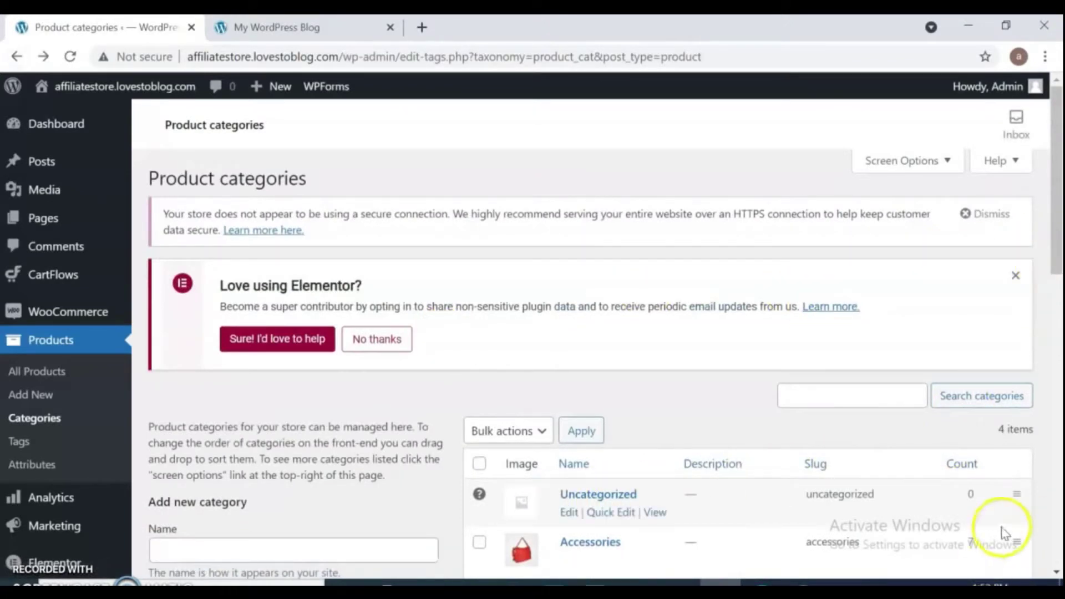
Open the Women category for editing and bring up the media library for its thumbnail.
left_click_drag(1057, 244, 1059, 430)
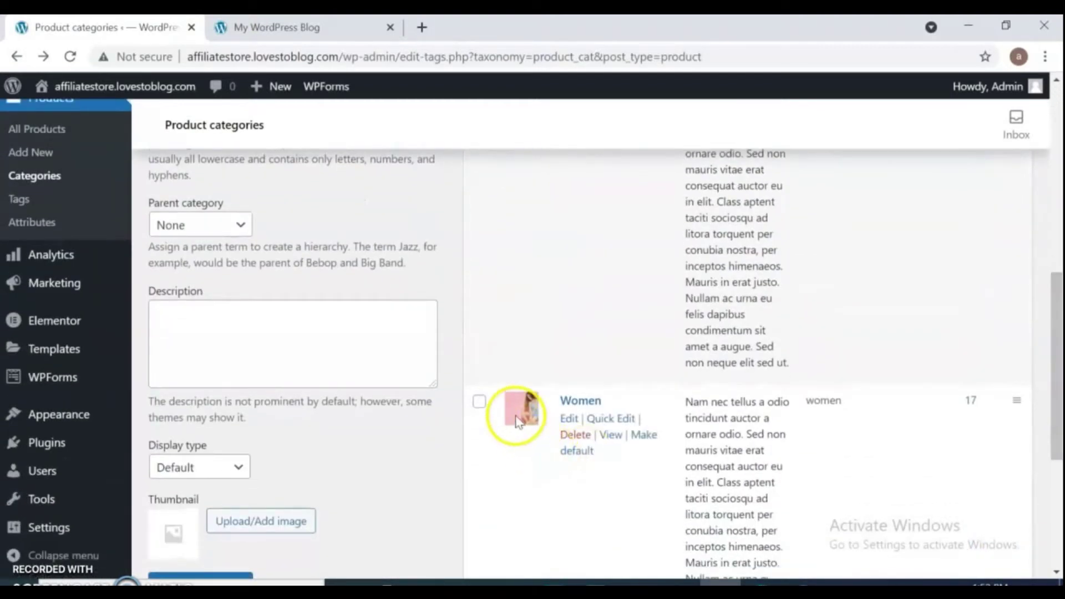
left_click(569, 419)
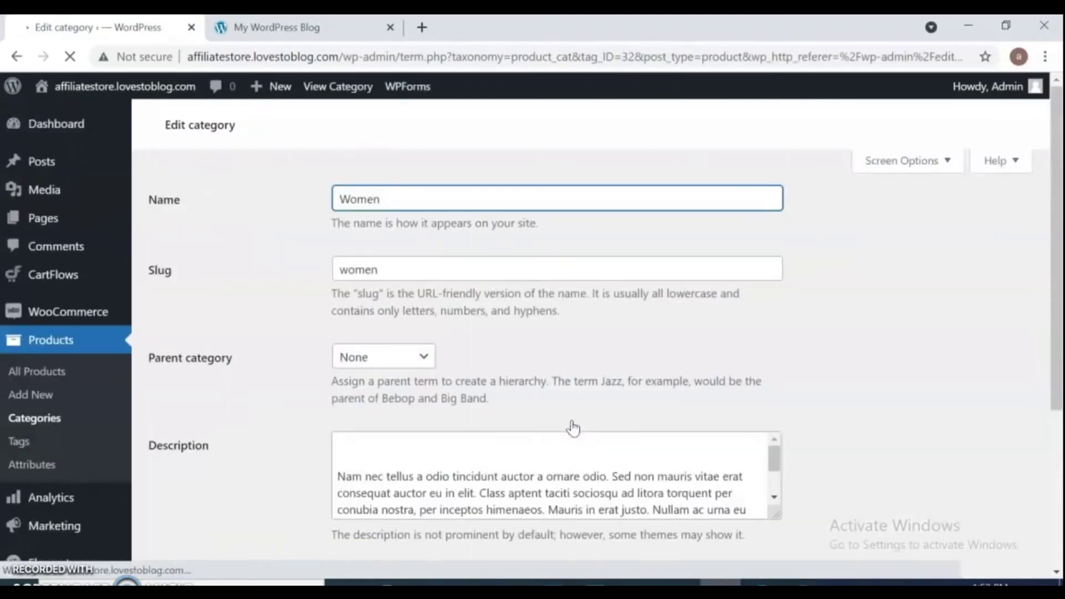
left_click_drag(1056, 178, 1059, 426)
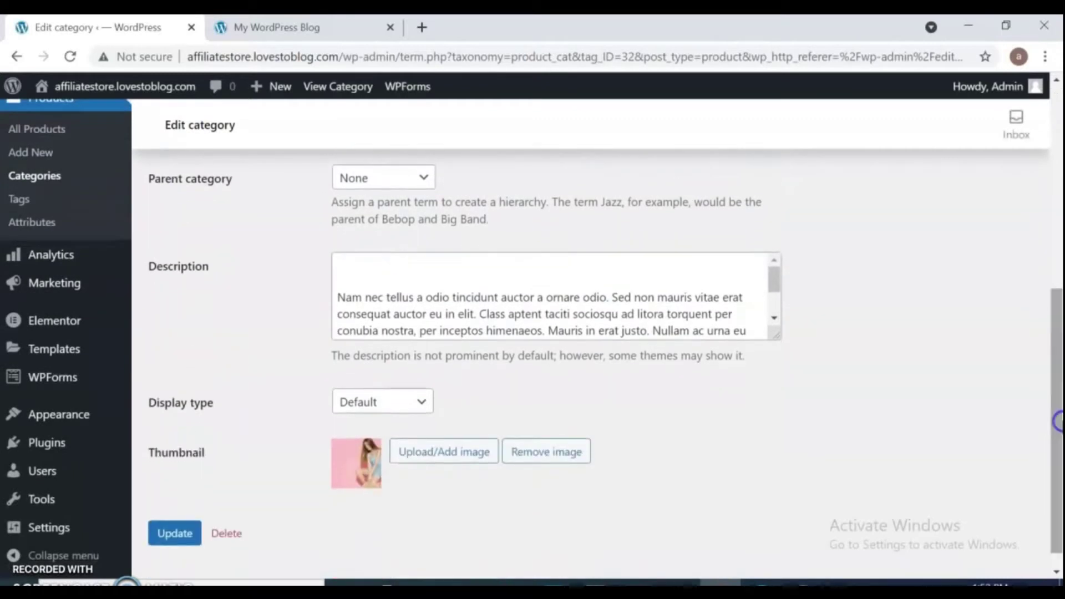
left_click(418, 460)
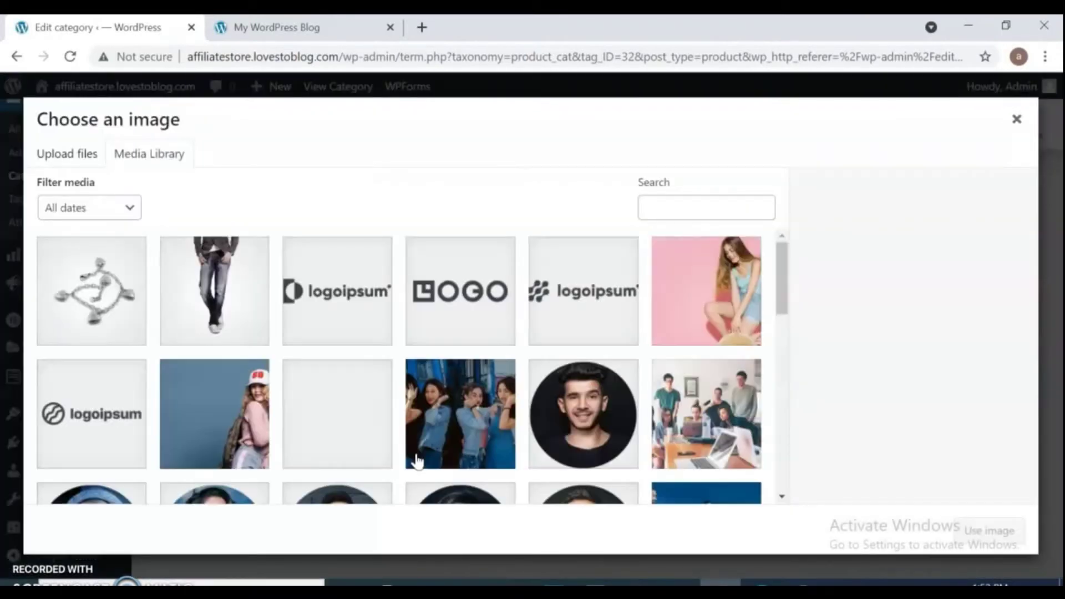
Load more media library items, use banner-06-1.jpg as the Women category's thumbnail, and save the category.
left_click(724, 298)
left_click_drag(780, 292, 869, 475)
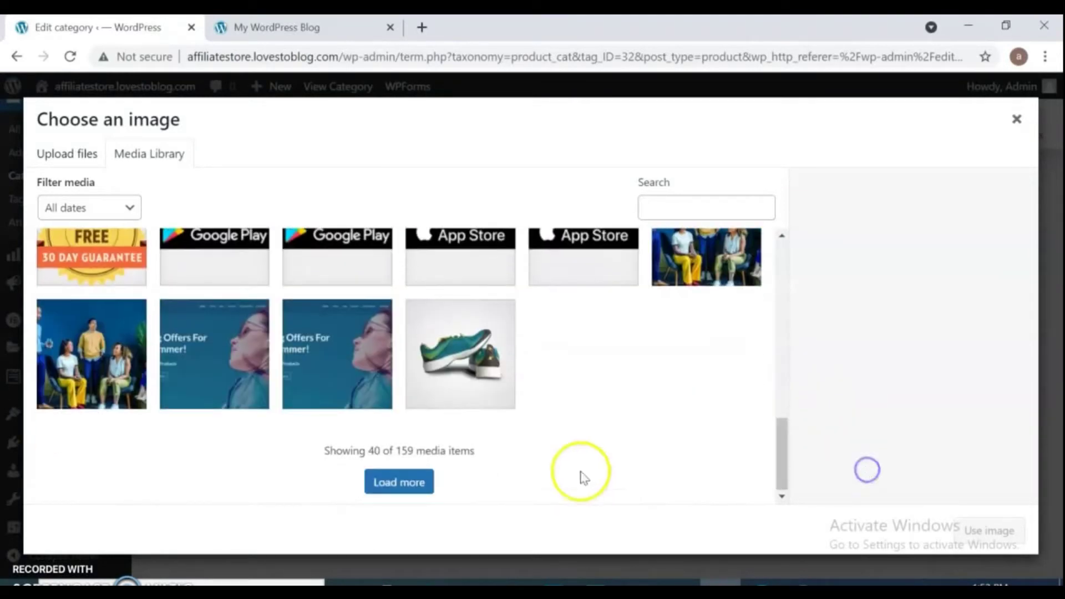
left_click(406, 484)
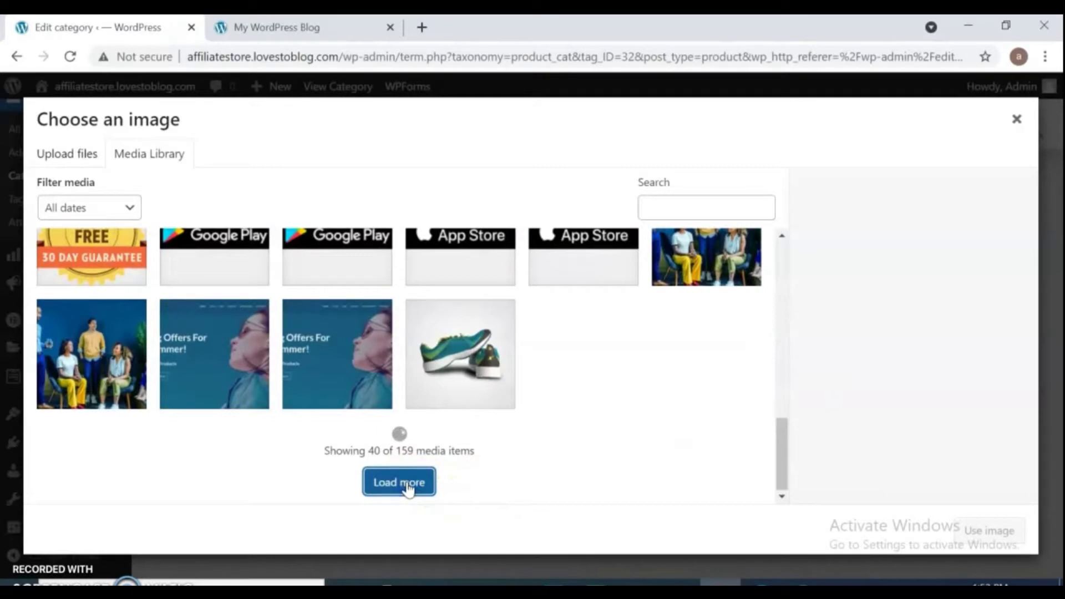
left_click_drag(782, 355, 847, 497)
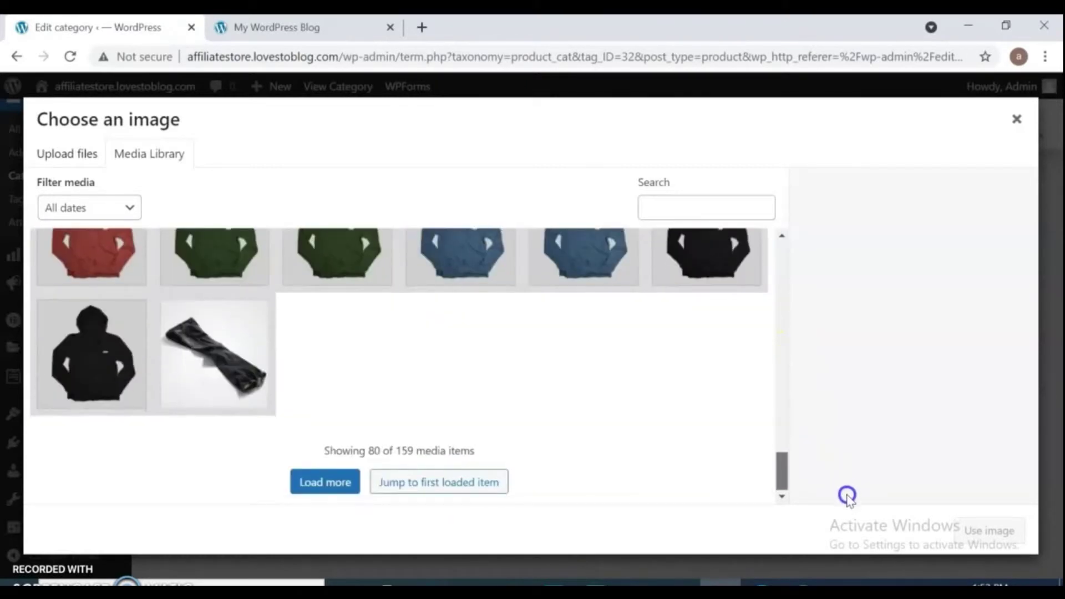
left_click(348, 483)
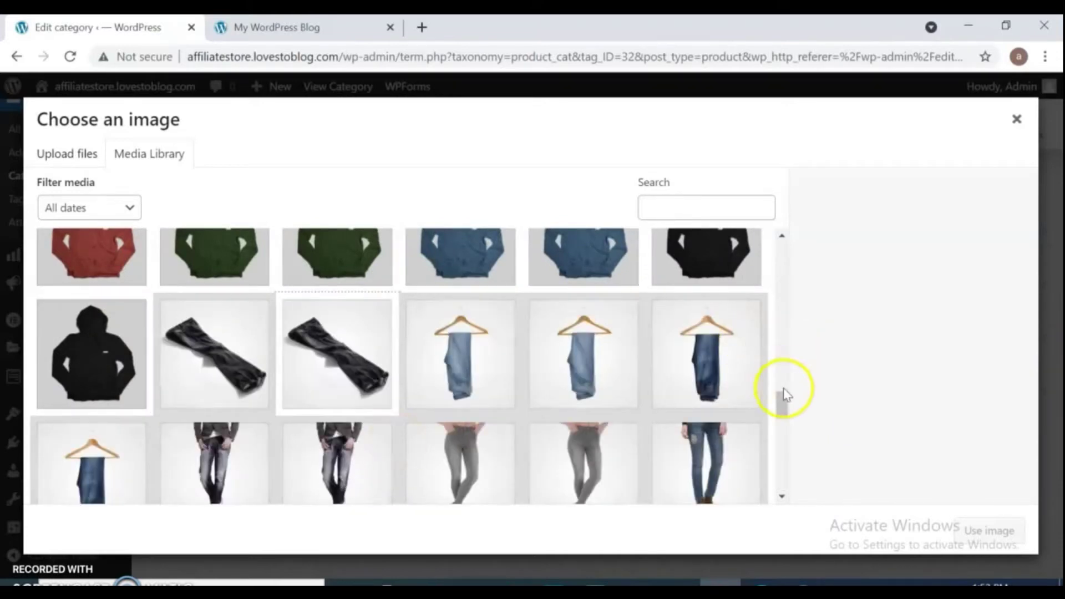
left_click_drag(783, 399, 840, 462)
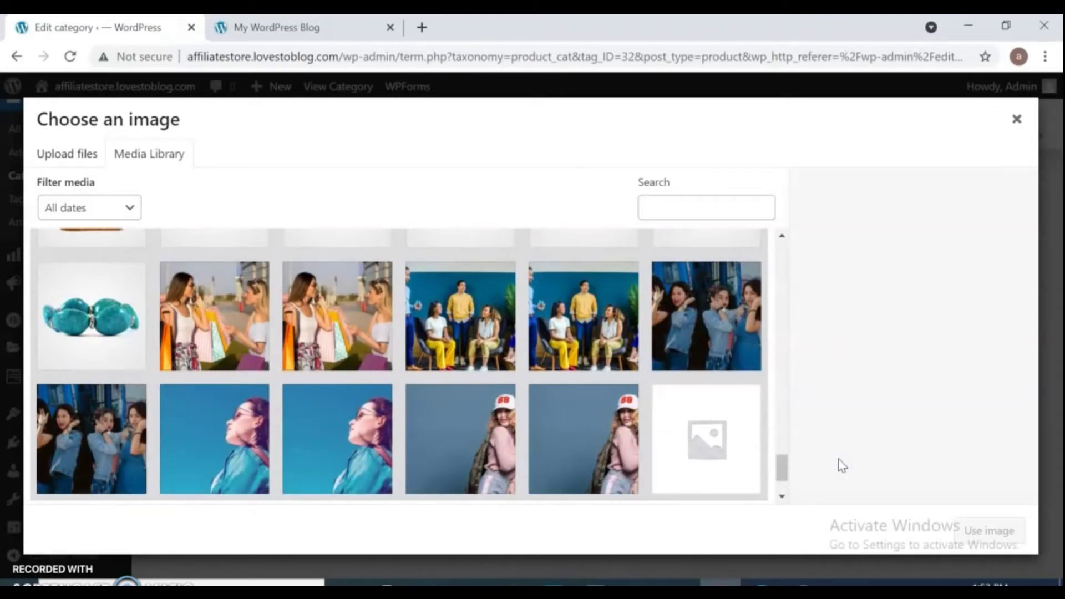
left_click(217, 333)
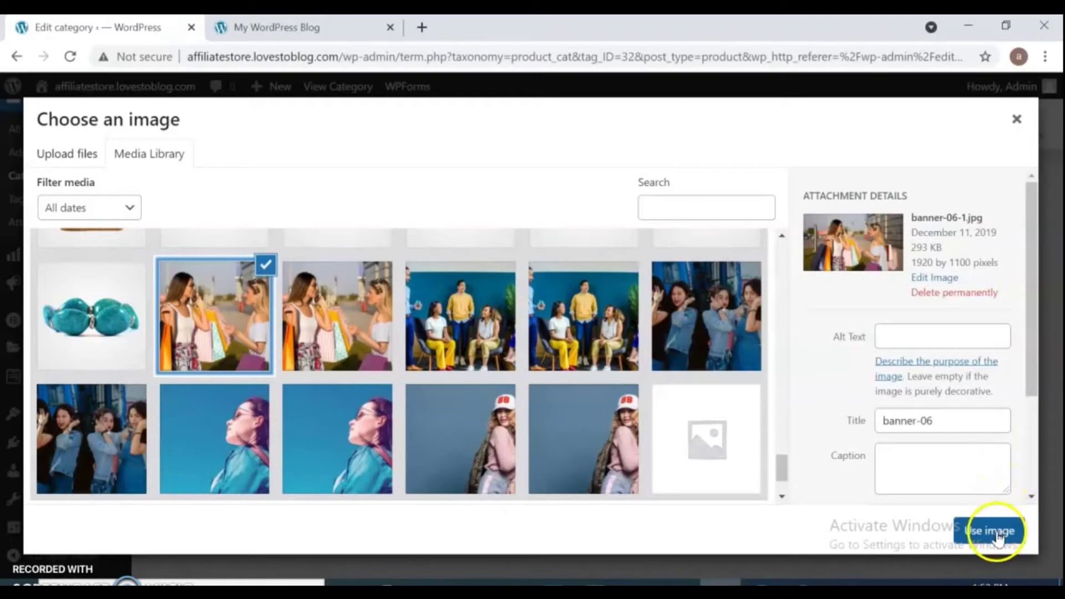
left_click(991, 531)
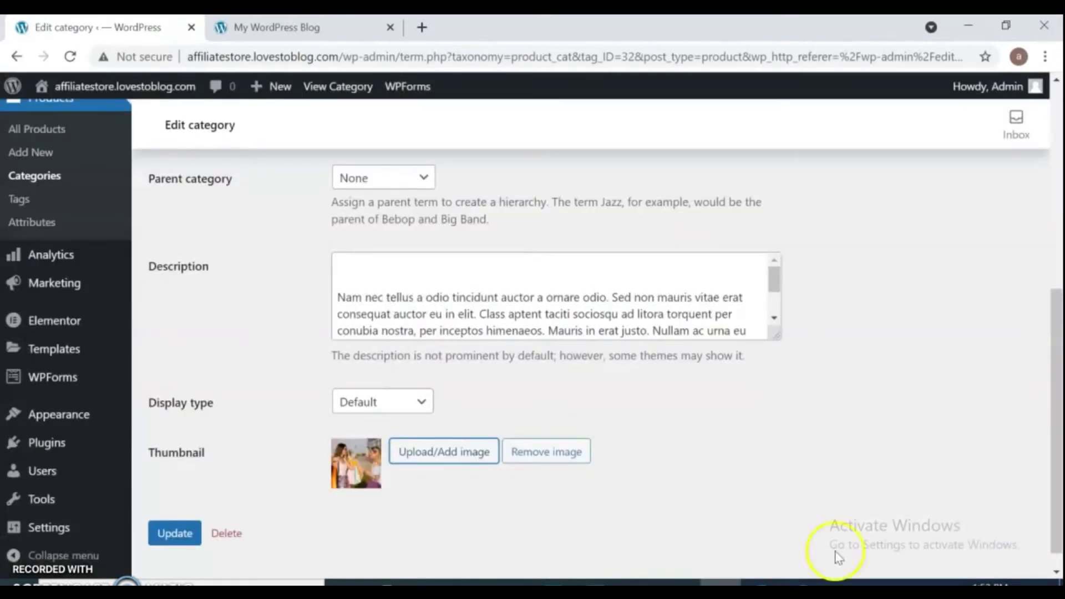
left_click(167, 534)
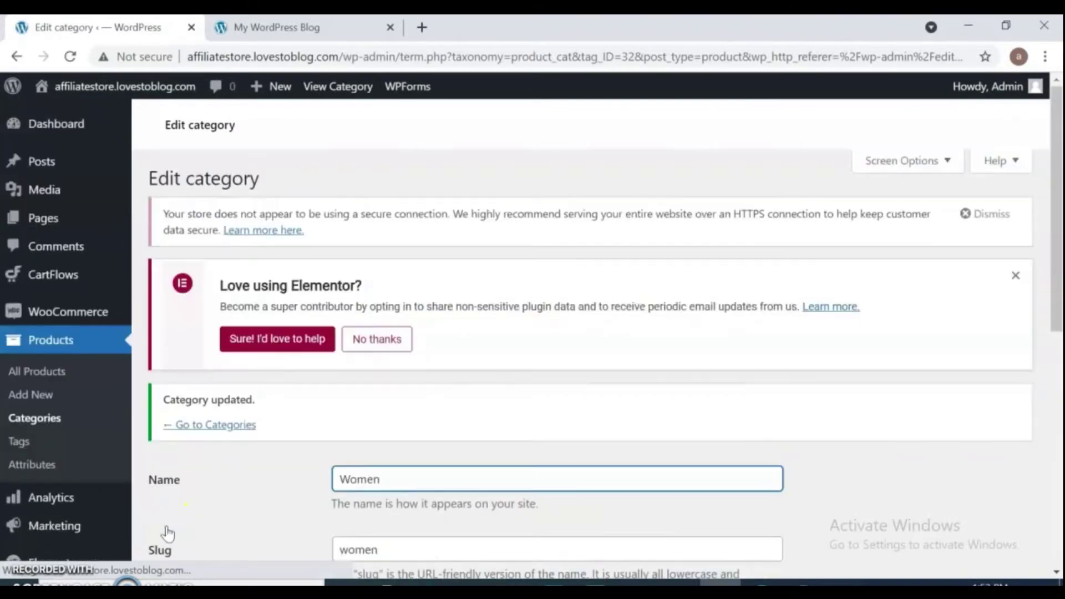
From the product categories list, open the Men category for editing and bring up the media library for its thumbnail.
left_click(192, 425)
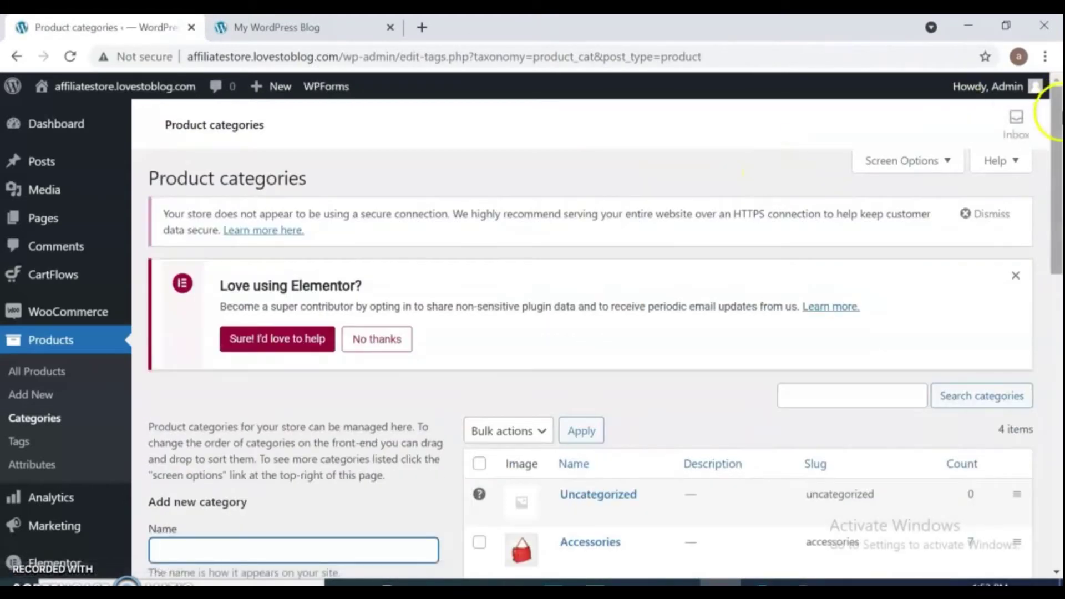
left_click_drag(1058, 143, 1058, 276)
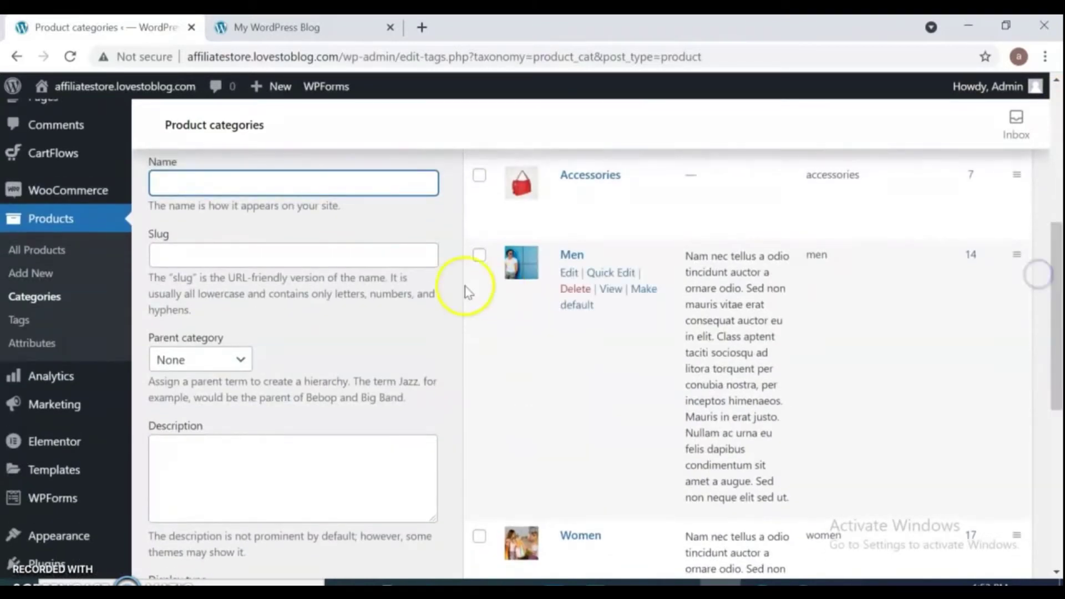
left_click(569, 274)
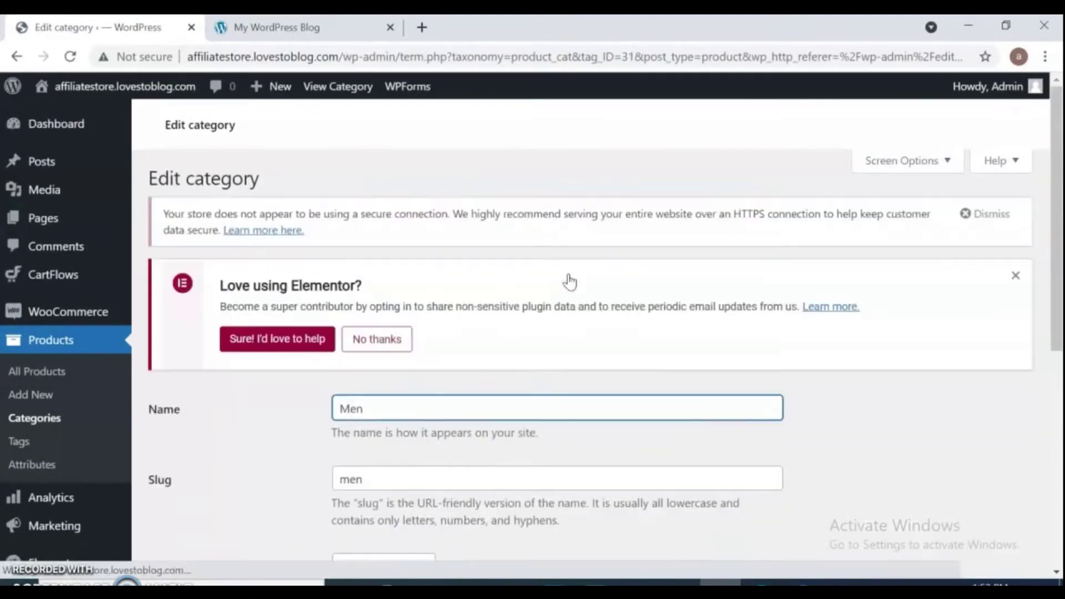
left_click_drag(1056, 200, 1056, 422)
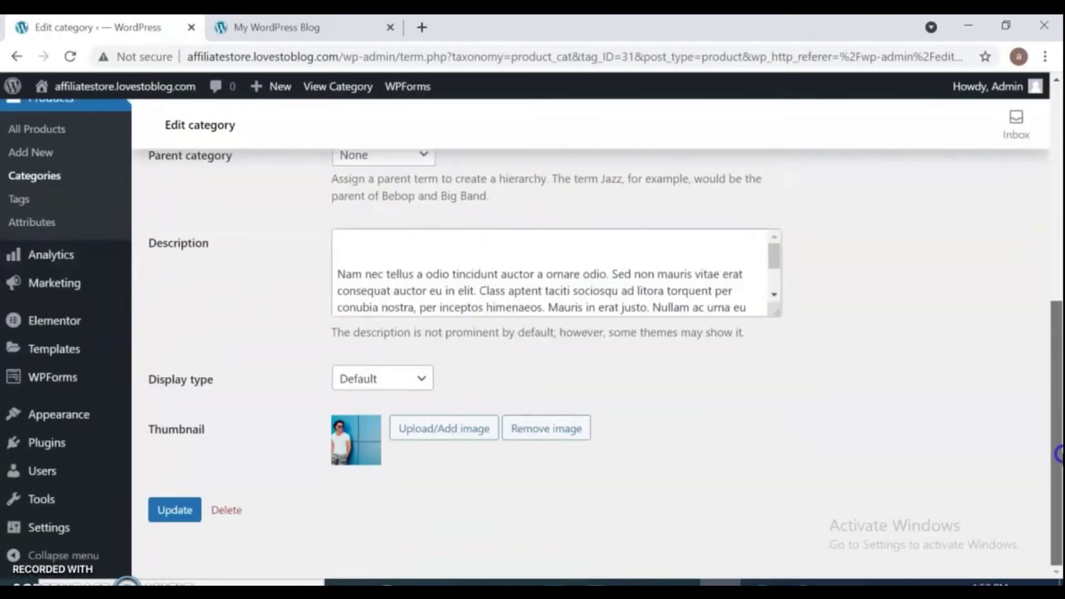
left_click(442, 427)
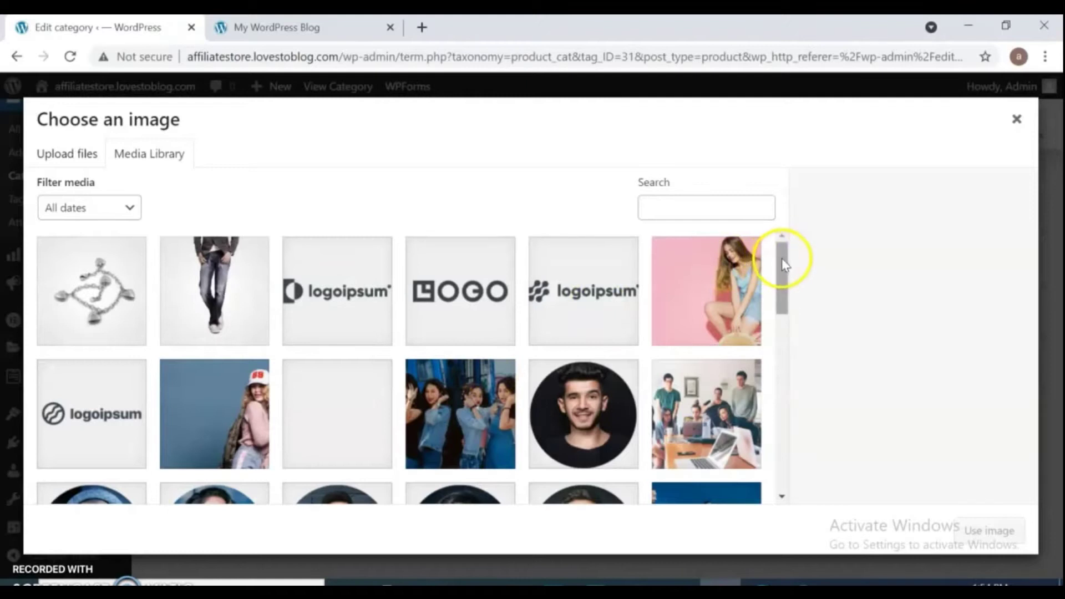
Load the remaining media library items and look through them for a suitable Men category image.
left_click_drag(778, 258, 799, 442)
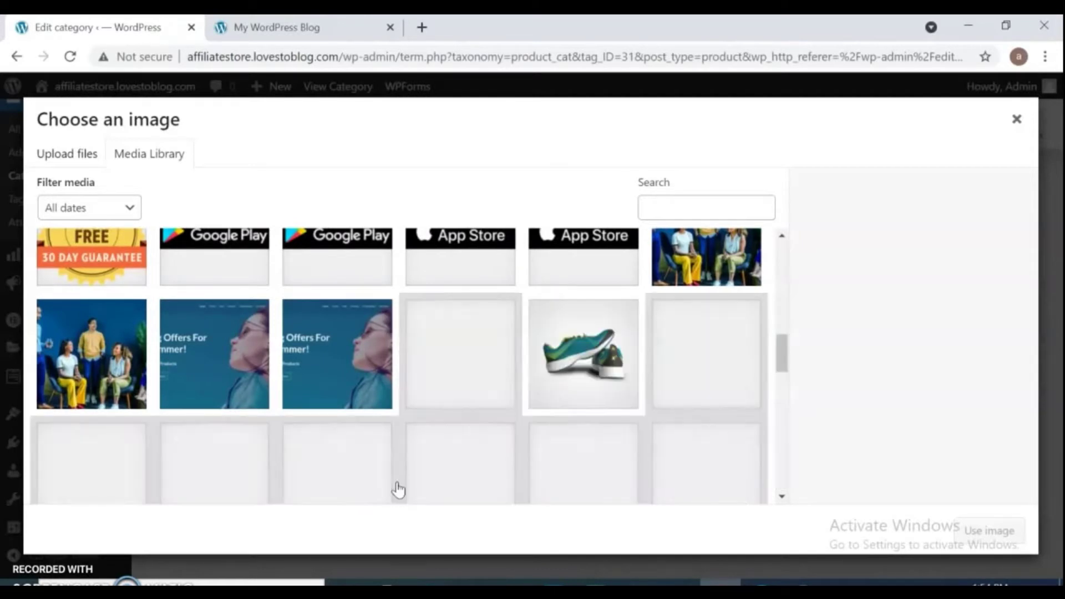
left_click_drag(777, 352, 859, 488)
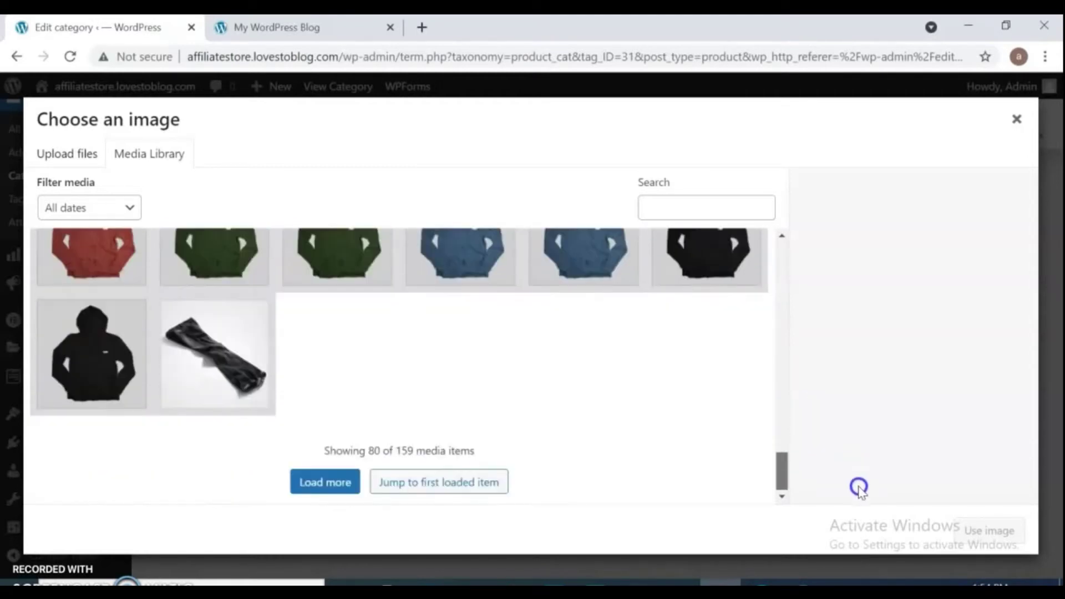
left_click(344, 483)
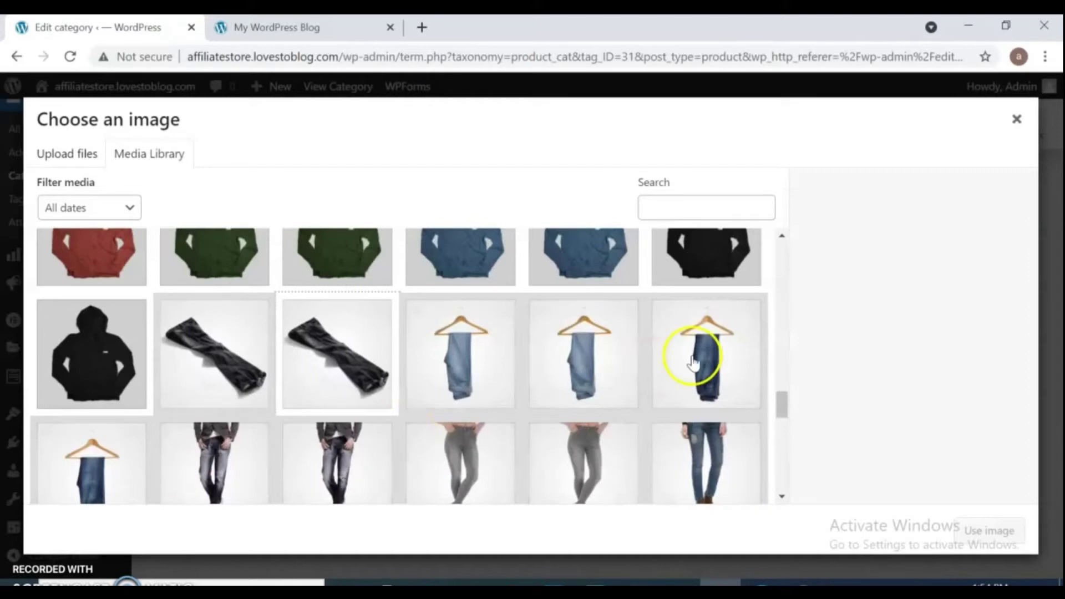
left_click_drag(783, 404, 857, 484)
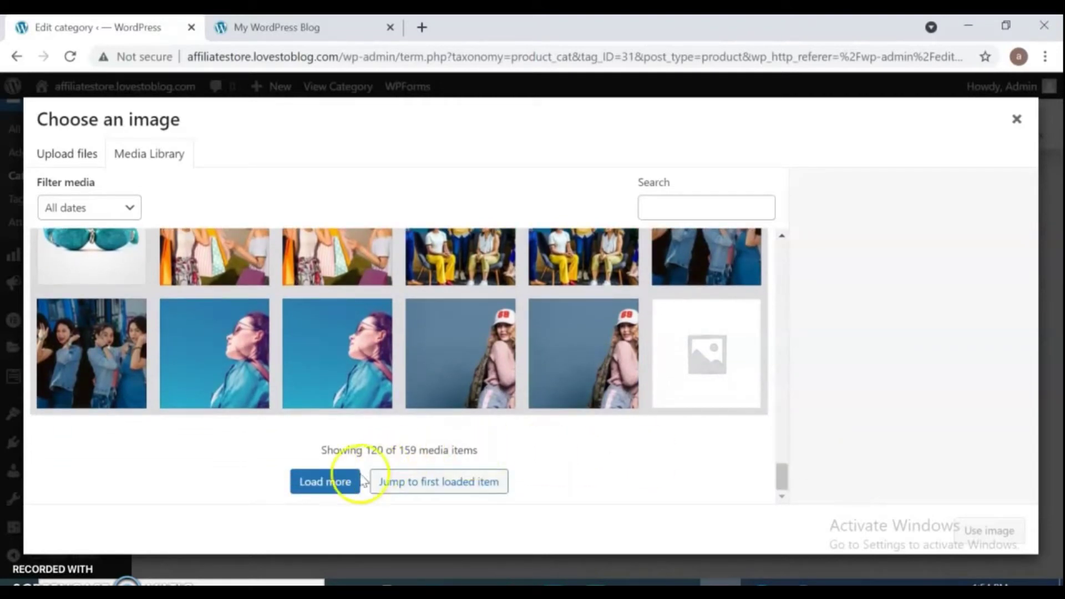
left_click(327, 491)
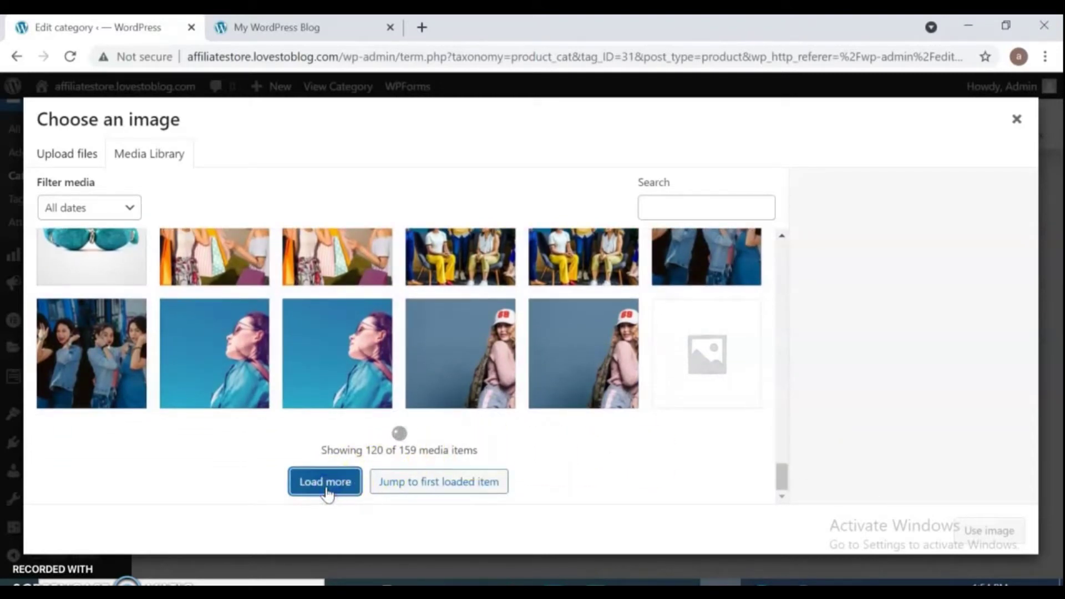
left_click(631, 408)
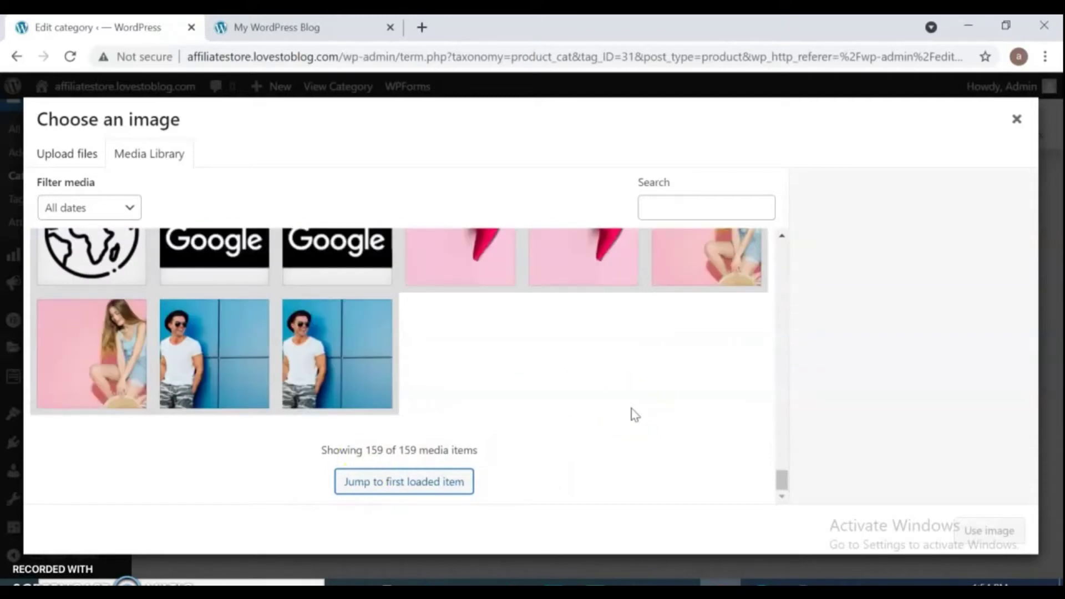
left_click_drag(774, 471, 779, 251)
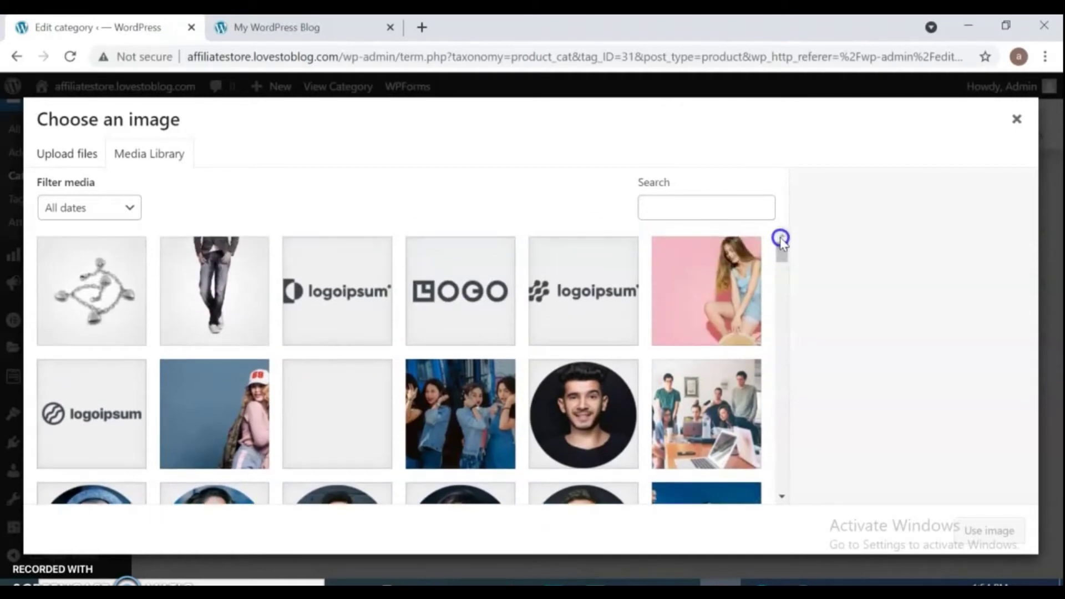
Use the jeans image product-m-jeans1.jpg as the Men category's thumbnail and save the category.
left_click(217, 293)
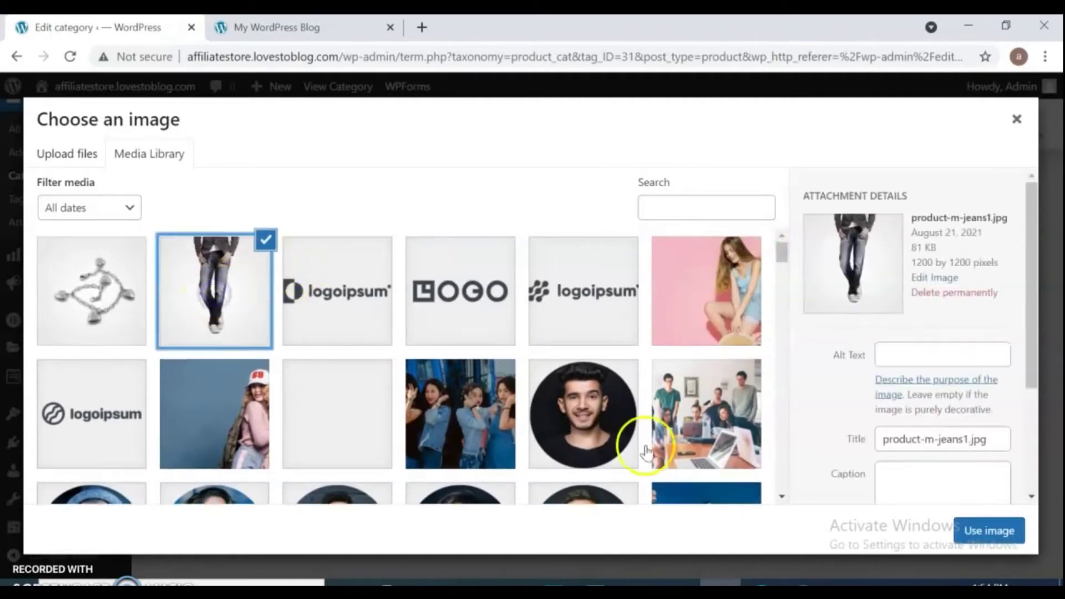
left_click(985, 530)
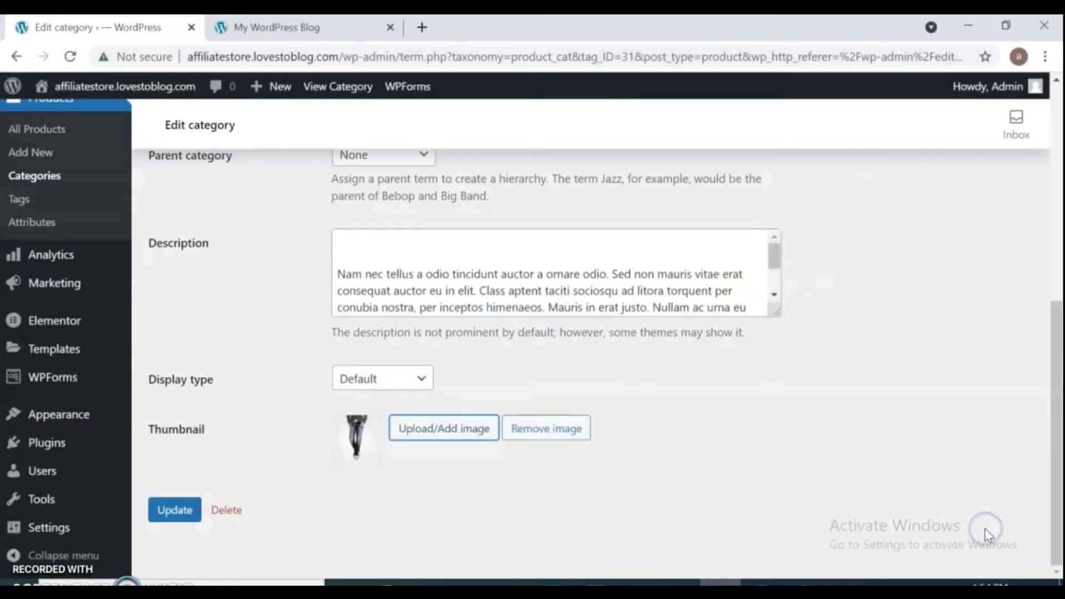
left_click(163, 515)
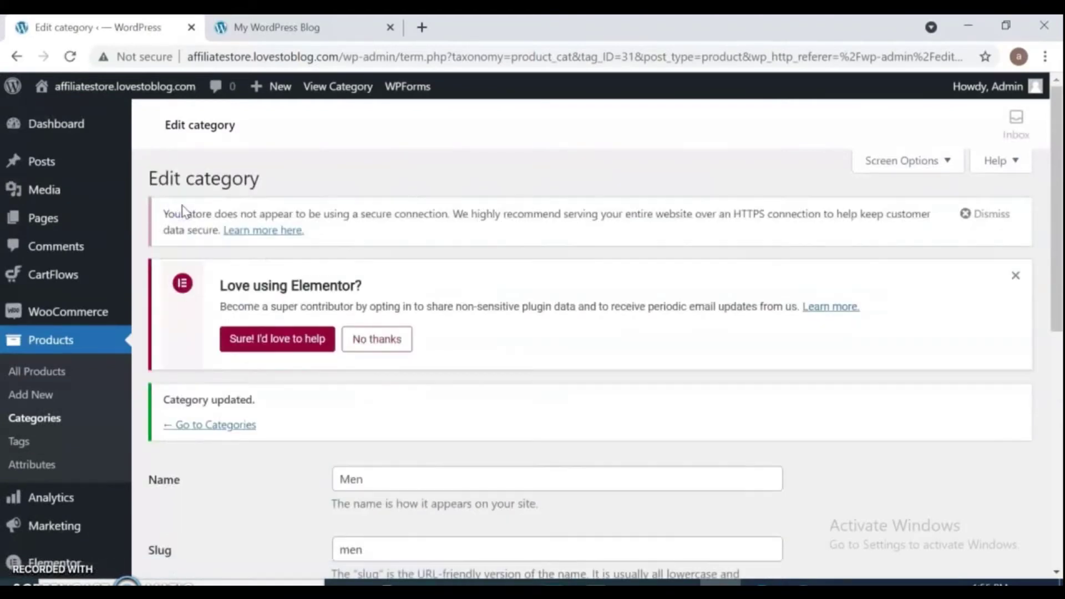
Return to the product categories list and check the thumbnails of the Men and Women categories.
left_click(1055, 171)
left_click_drag(1055, 171, 1056, 232)
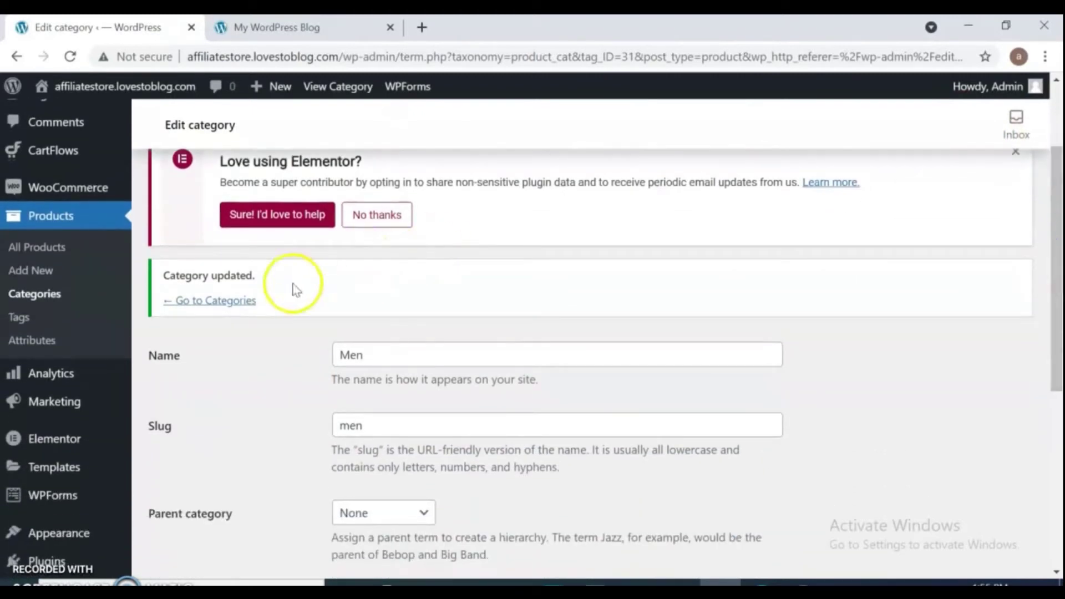
left_click(225, 302)
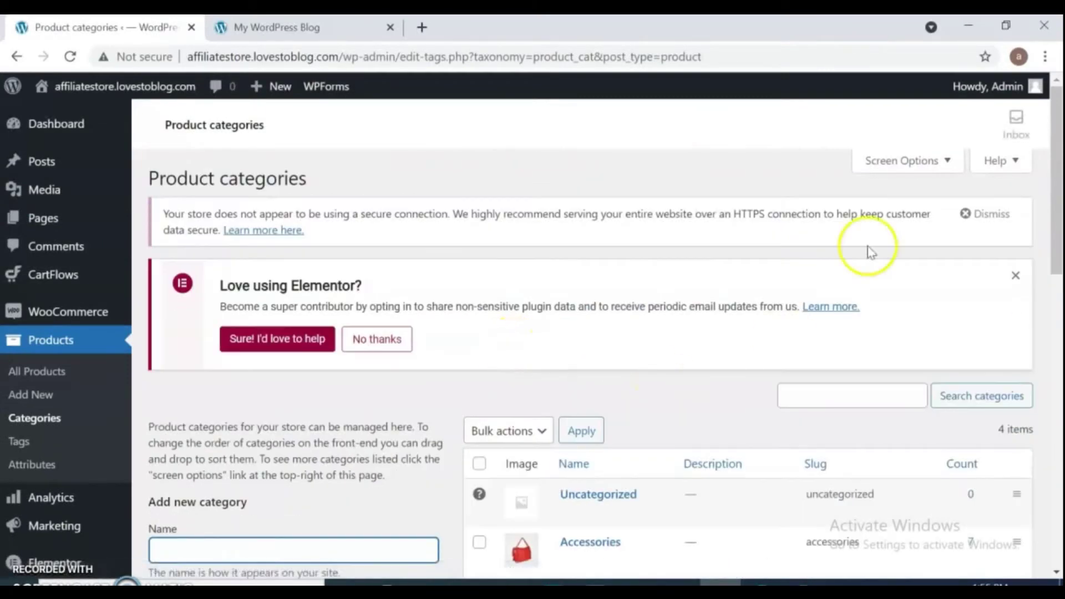
left_click_drag(1057, 217, 1059, 369)
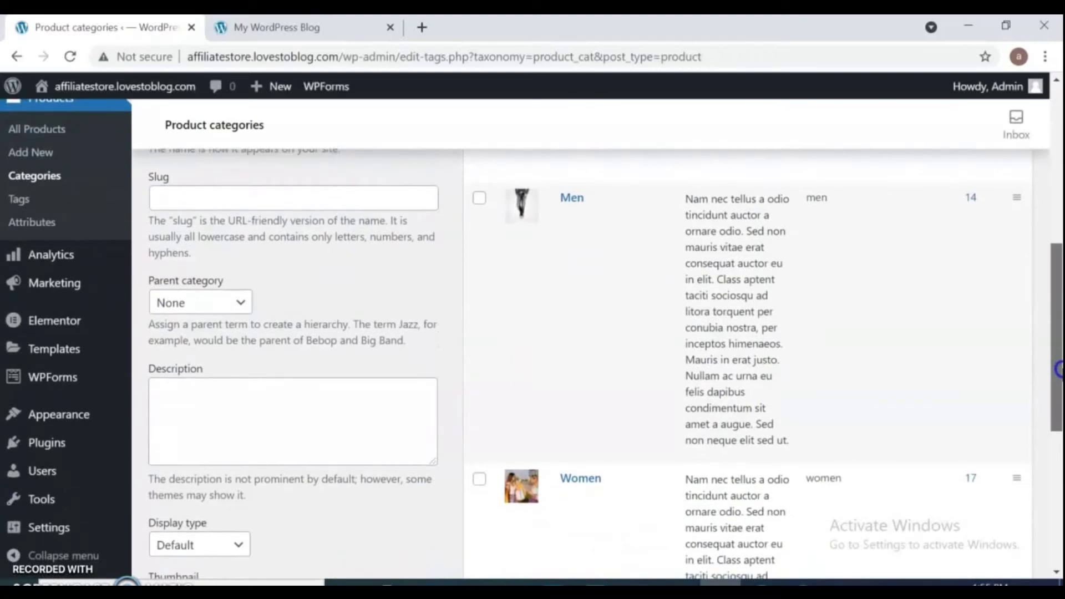
left_click_drag(1059, 369, 1059, 369)
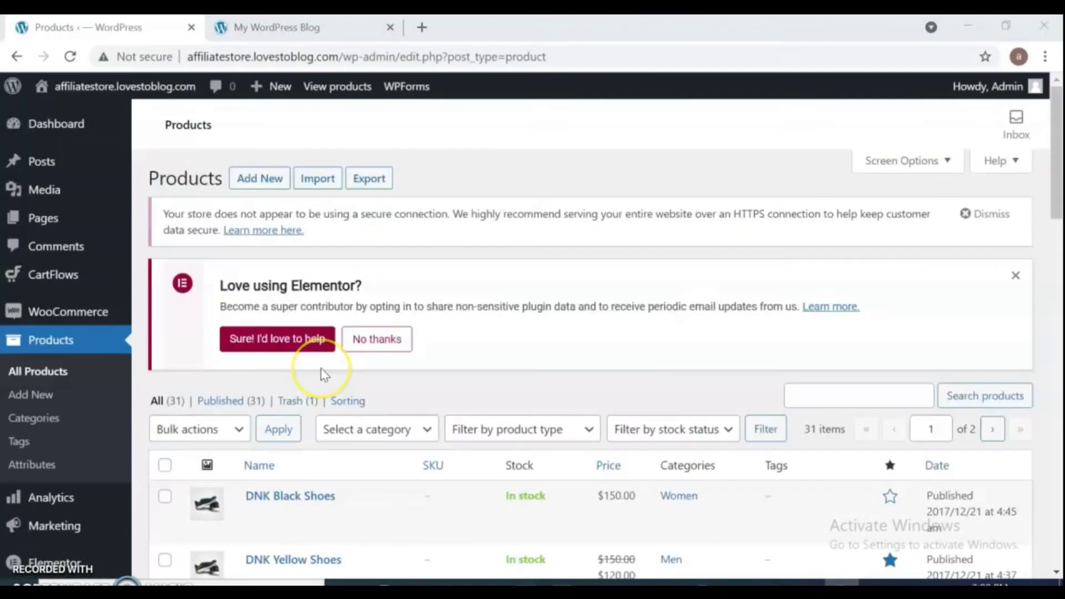
In the list of all products, select every listed product and choose the Move to Trash bulk action, but clear the selection without applying it.
left_click(56, 373)
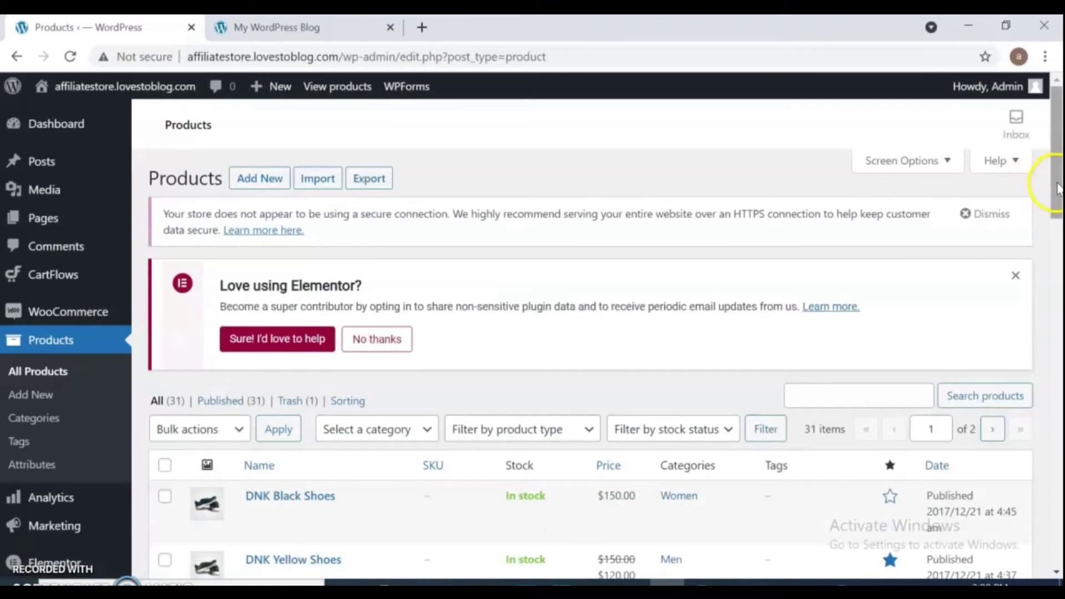
left_click_drag(1057, 189, 986, 232)
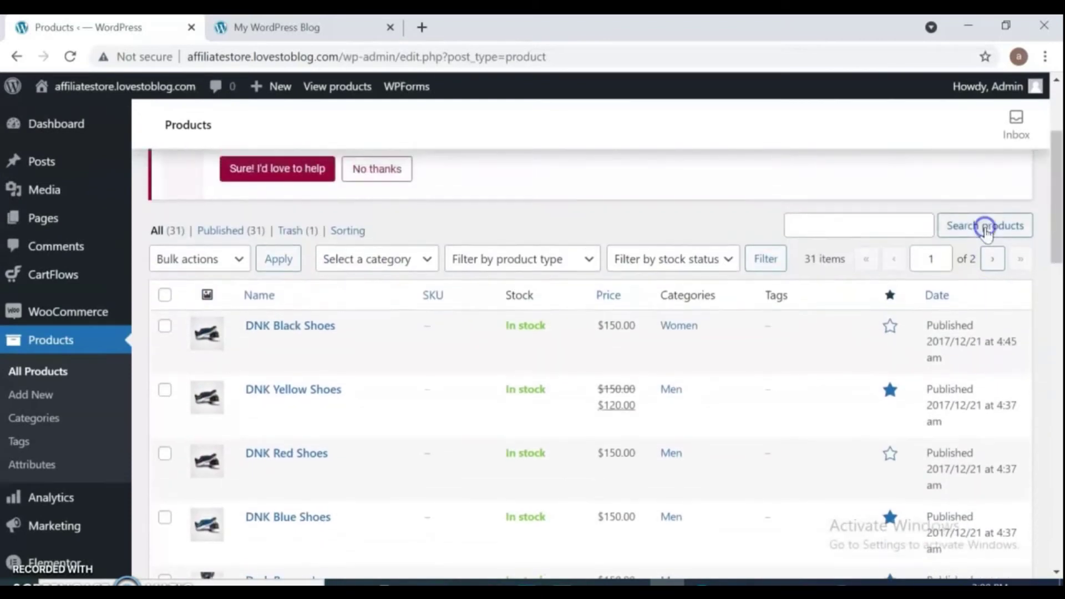
left_click(165, 326)
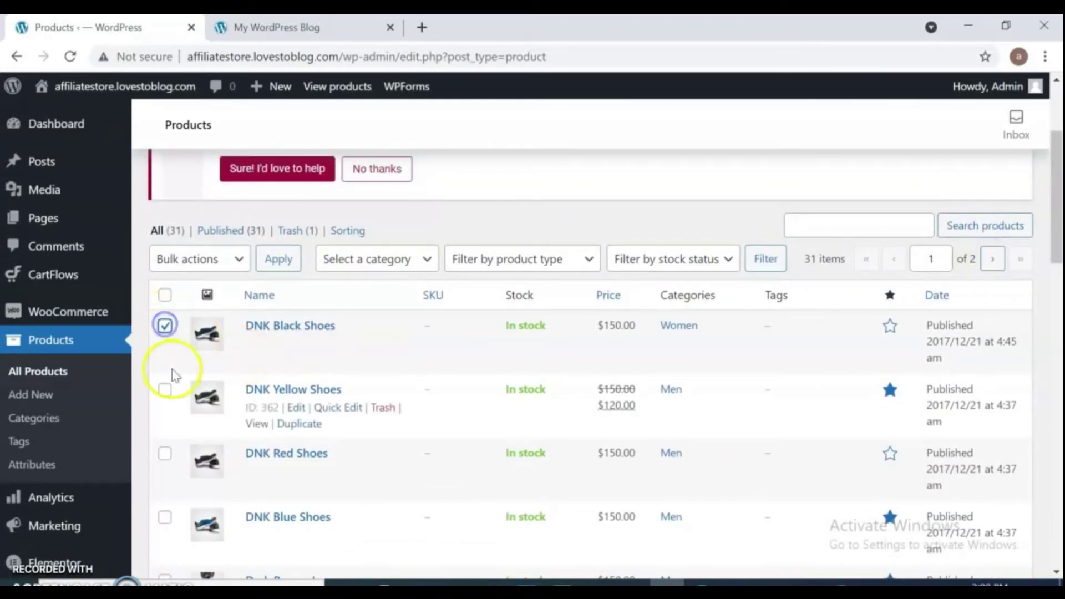
left_click(165, 390)
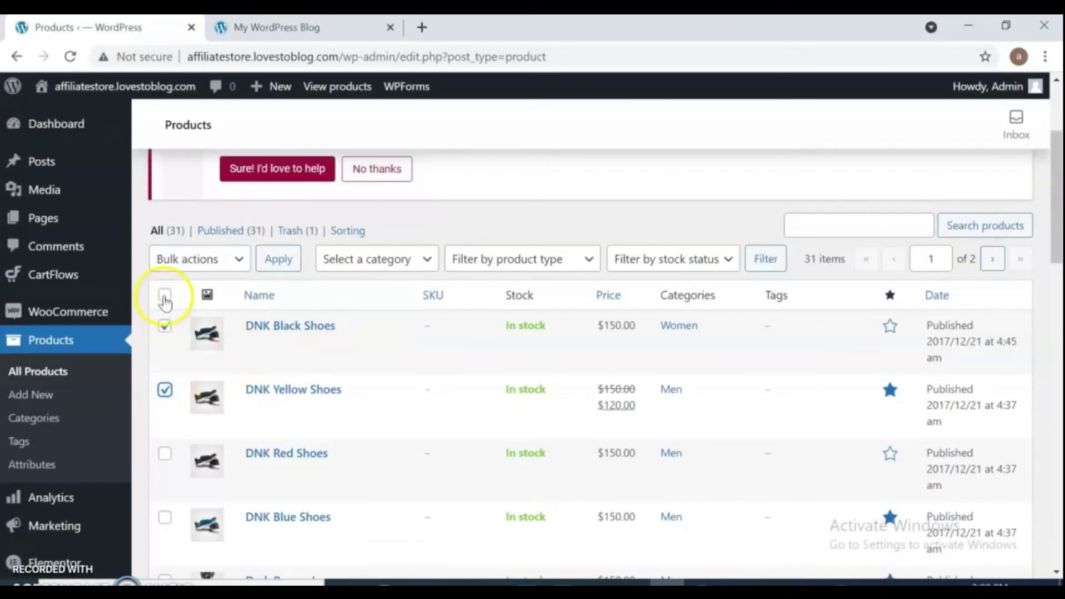
left_click(209, 271)
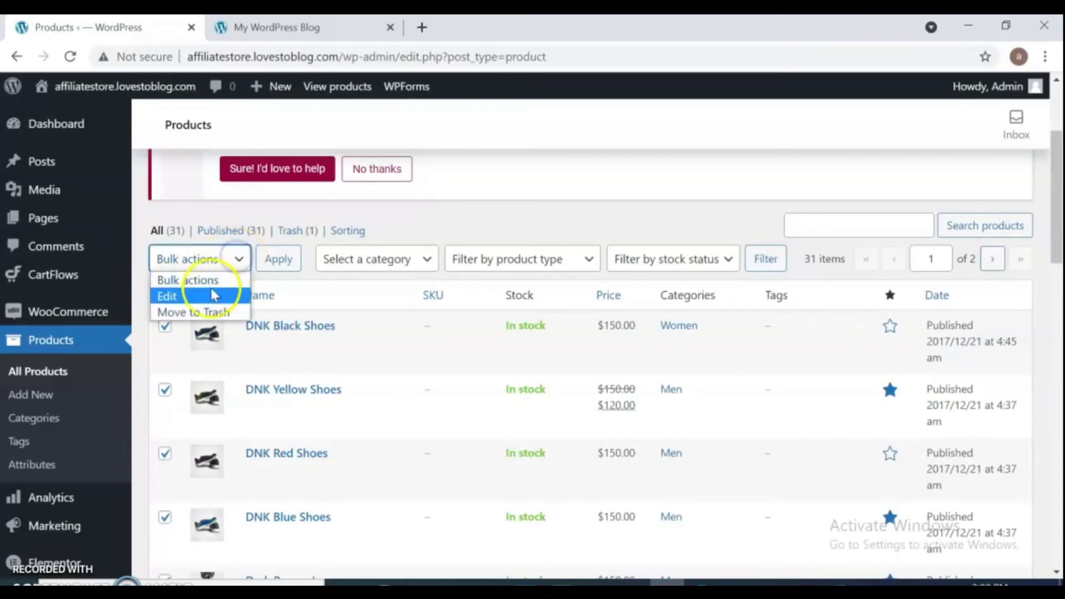
left_click(202, 311)
left_click(283, 259)
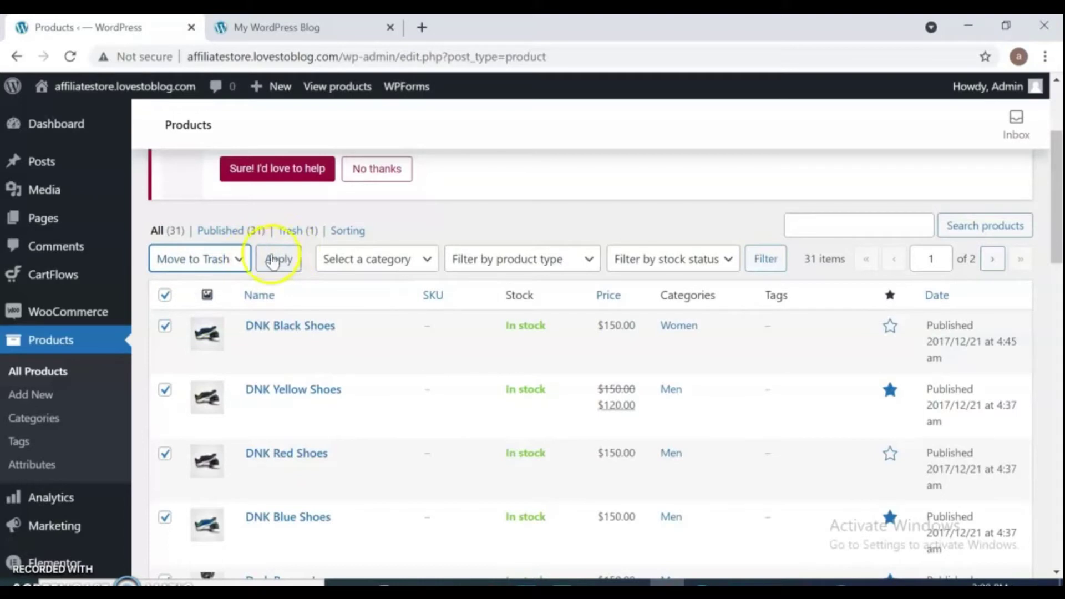
left_click(165, 295)
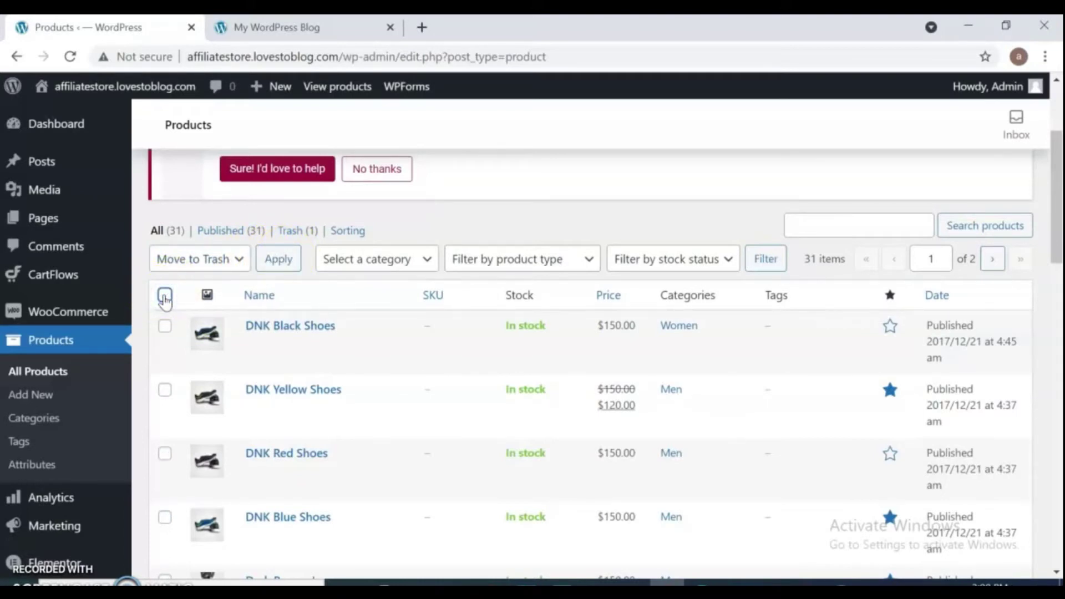
left_click_drag(1058, 202, 1056, 105)
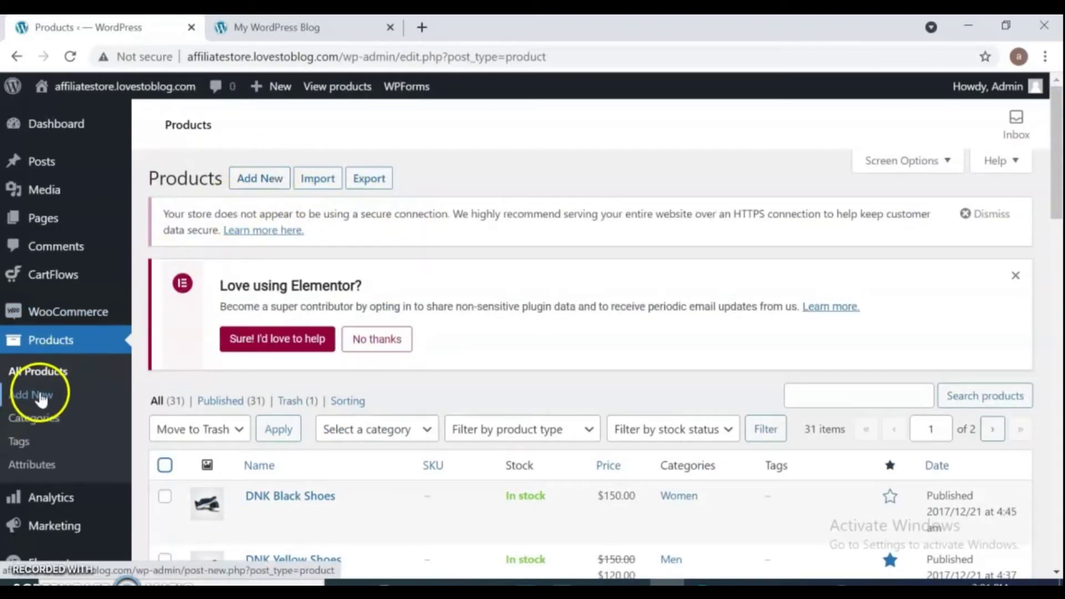
Start a new product named "watch" and enter "beautifull pink watch" as its main description.
left_click(263, 182)
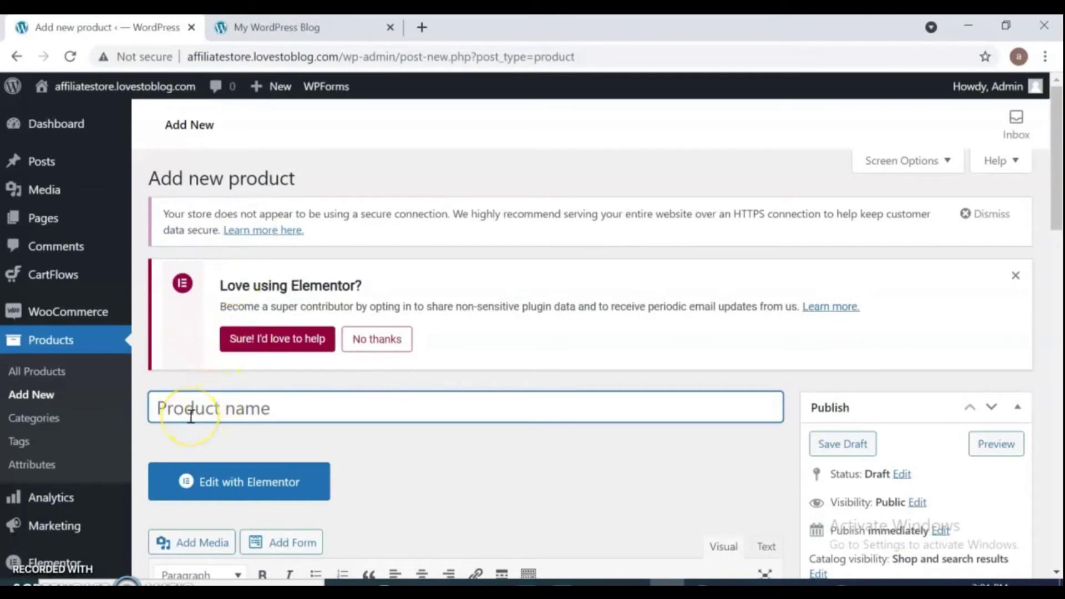
type("watch")
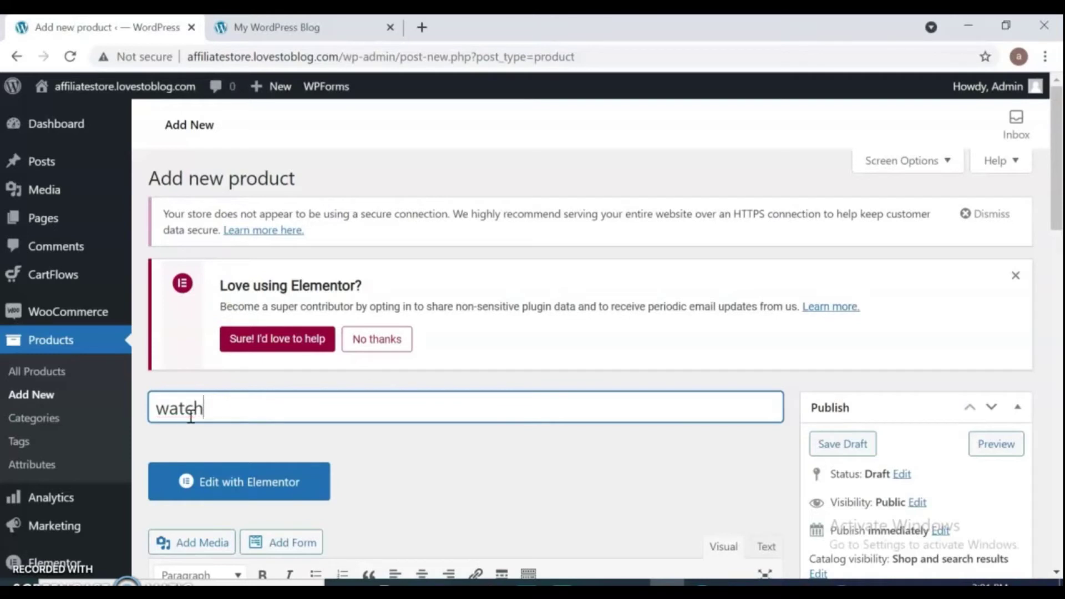
left_click_drag(1056, 205, 1059, 264)
left_click(193, 411)
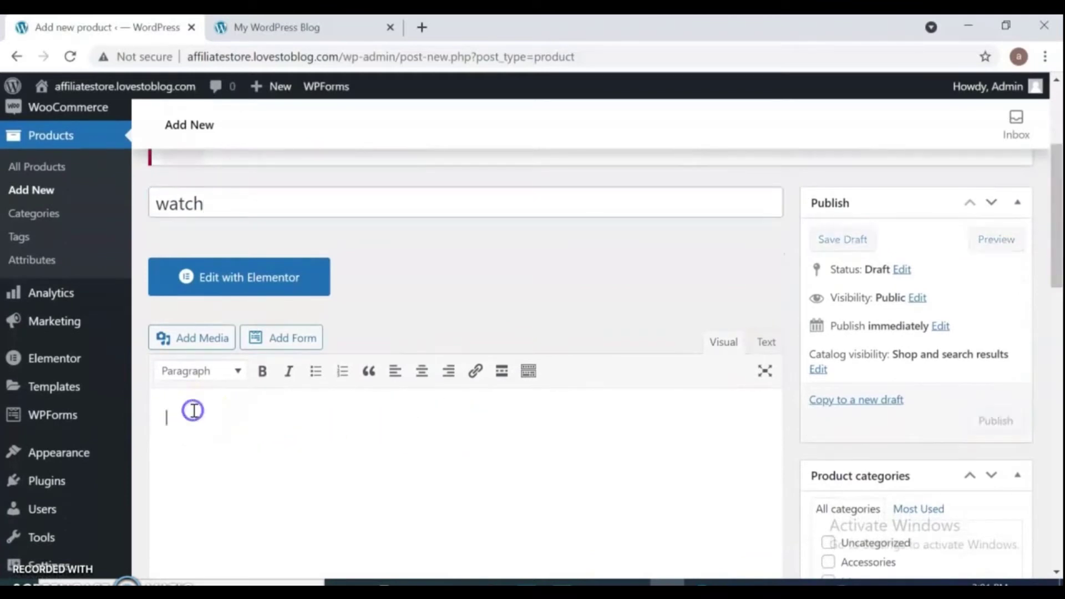
type("beautifull pink watch")
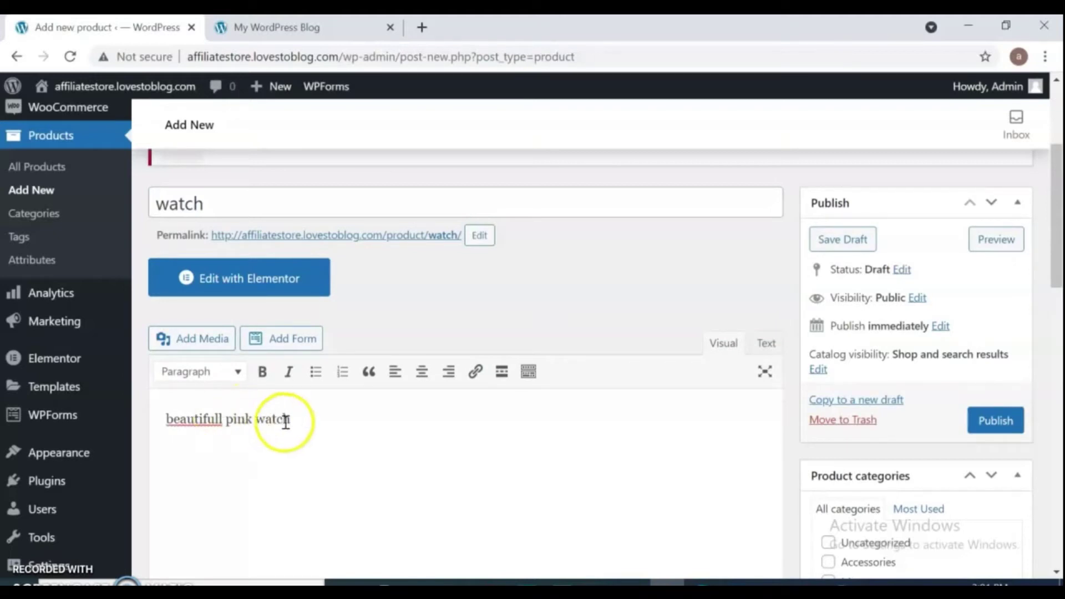
Copy the watch's main description text into its product short description.
left_click_drag(304, 423, 126, 432)
key("ctrl+c")
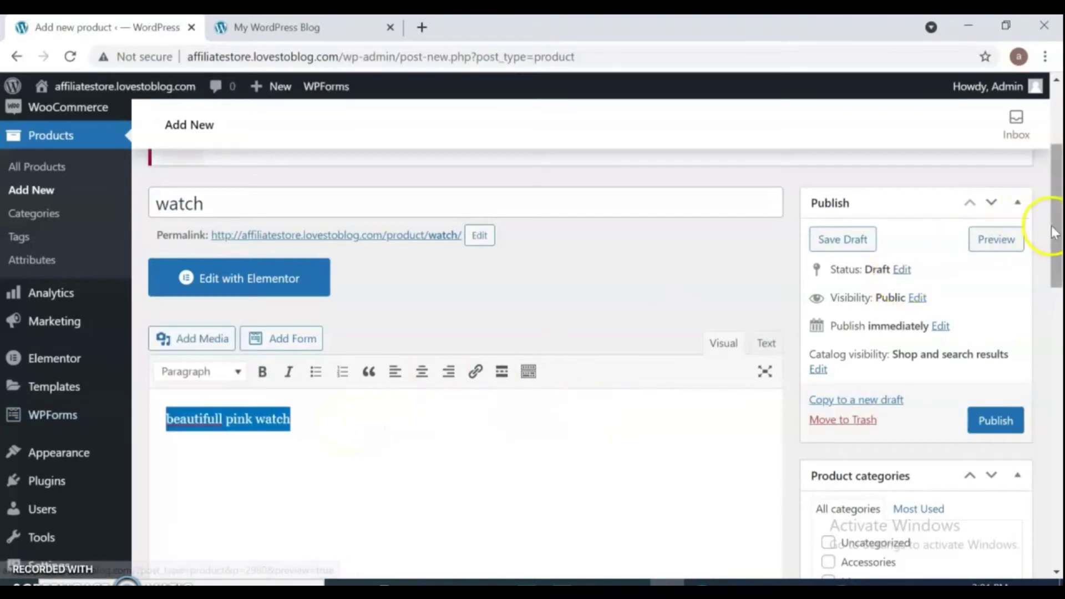
left_click_drag(1057, 228, 1060, 344)
scroll(1059, 344, "down", 3)
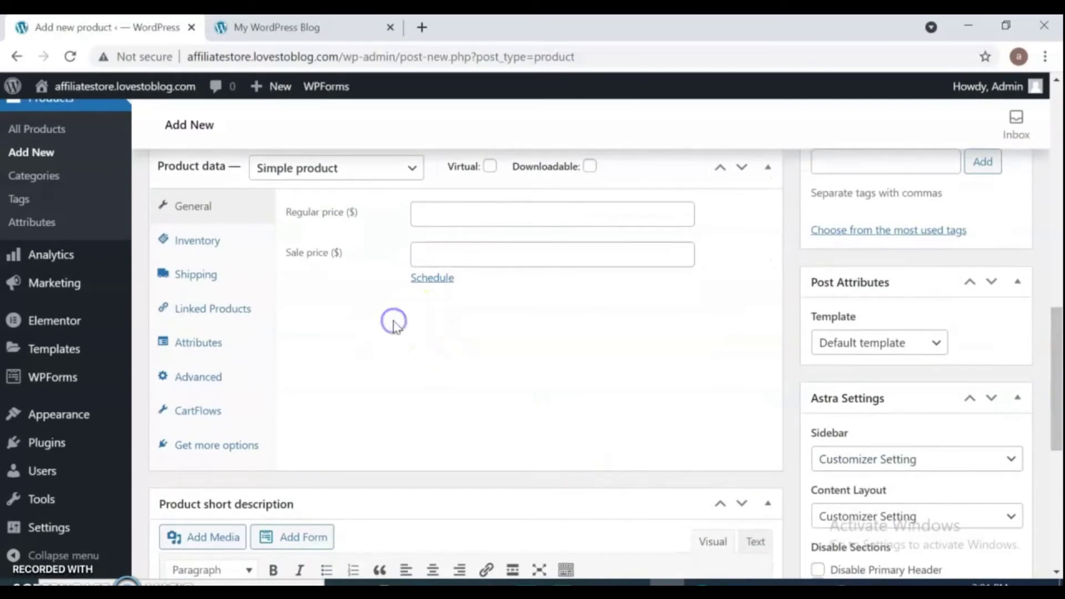
left_click_drag(1056, 340, 1057, 409)
left_click(393, 413)
left_click(371, 389)
key("ctrl+v")
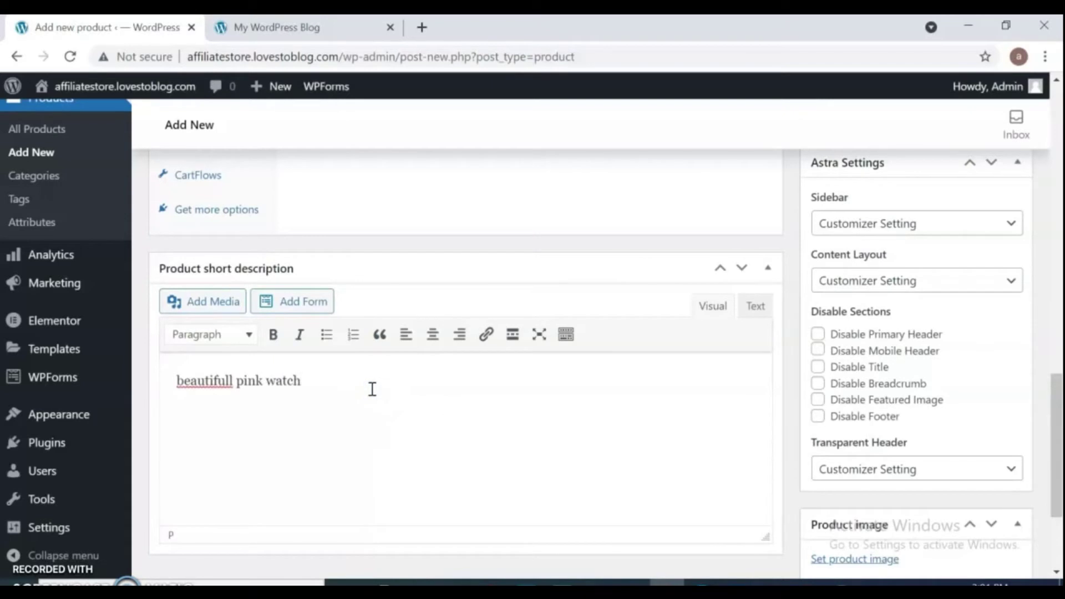
Set the watch's regular price to 25 and sale price to 20, and assign it to the Women category.
left_click_drag(1049, 392, 1032, 261)
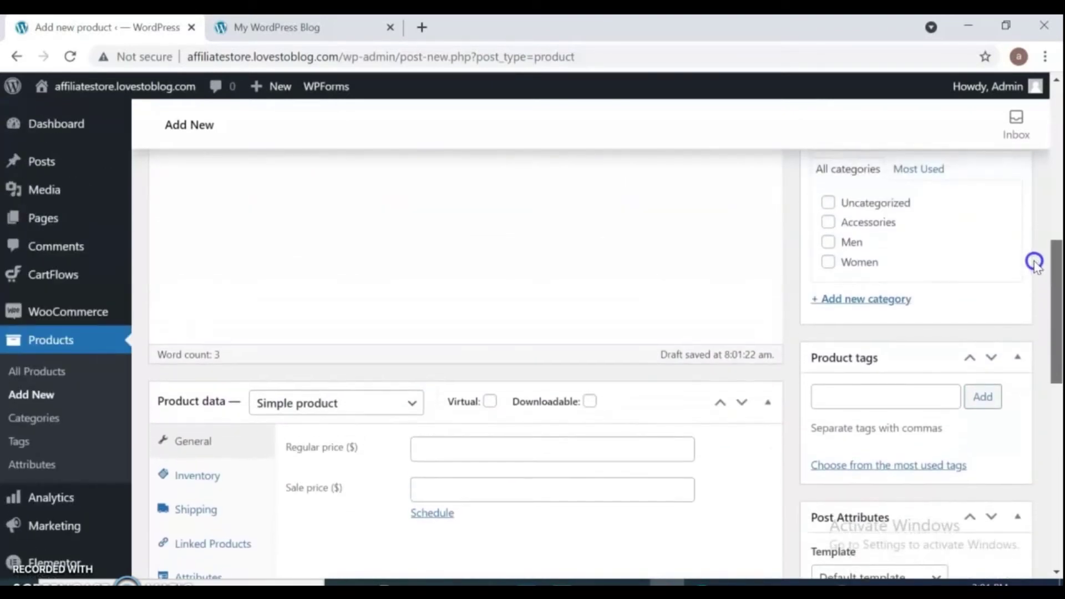
left_click(479, 447)
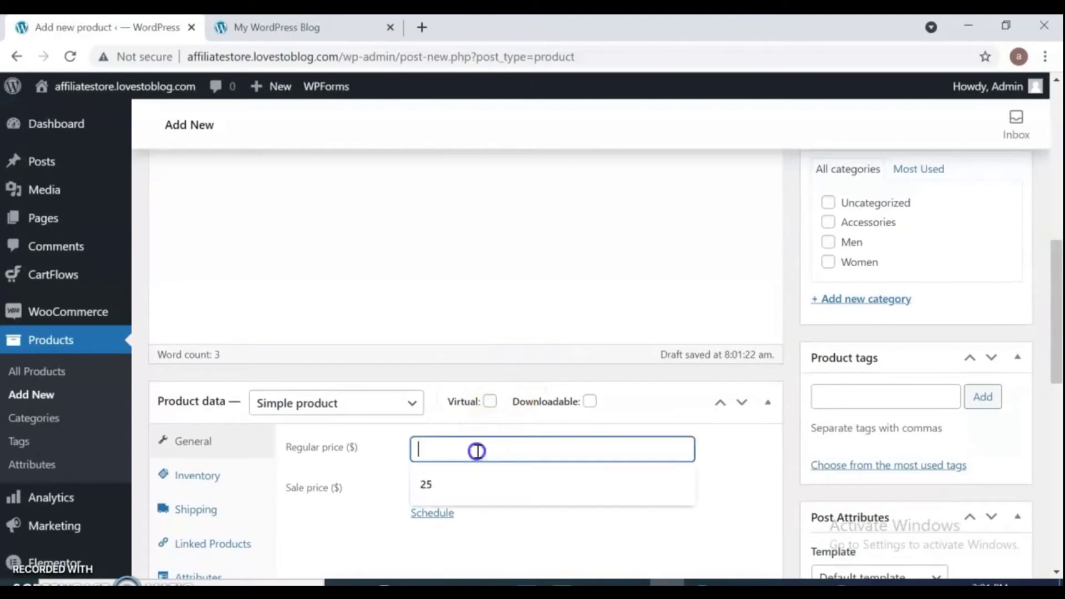
left_click(434, 488)
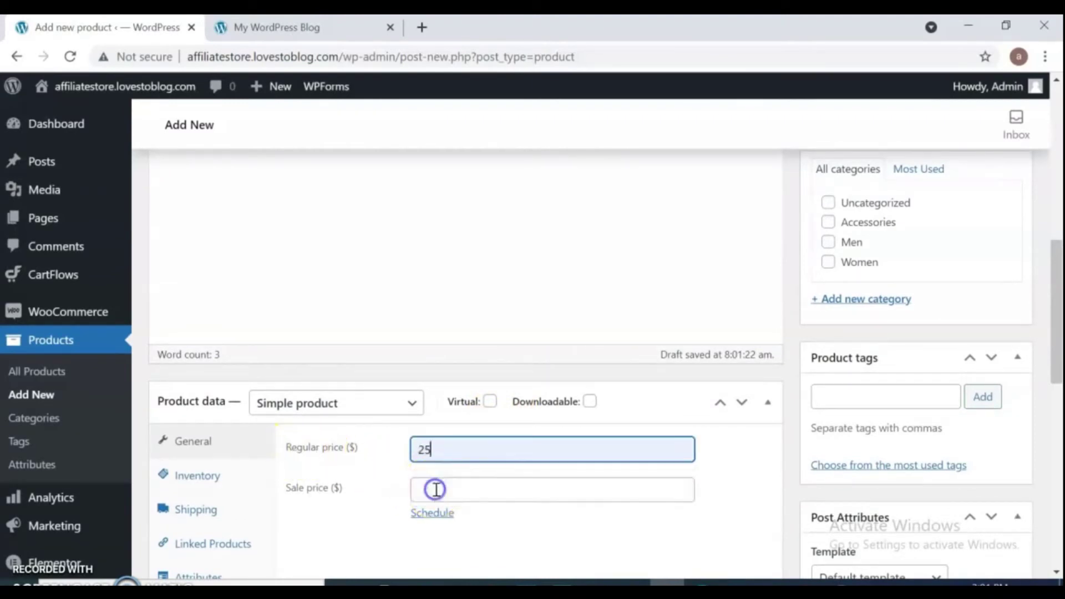
left_click(433, 487)
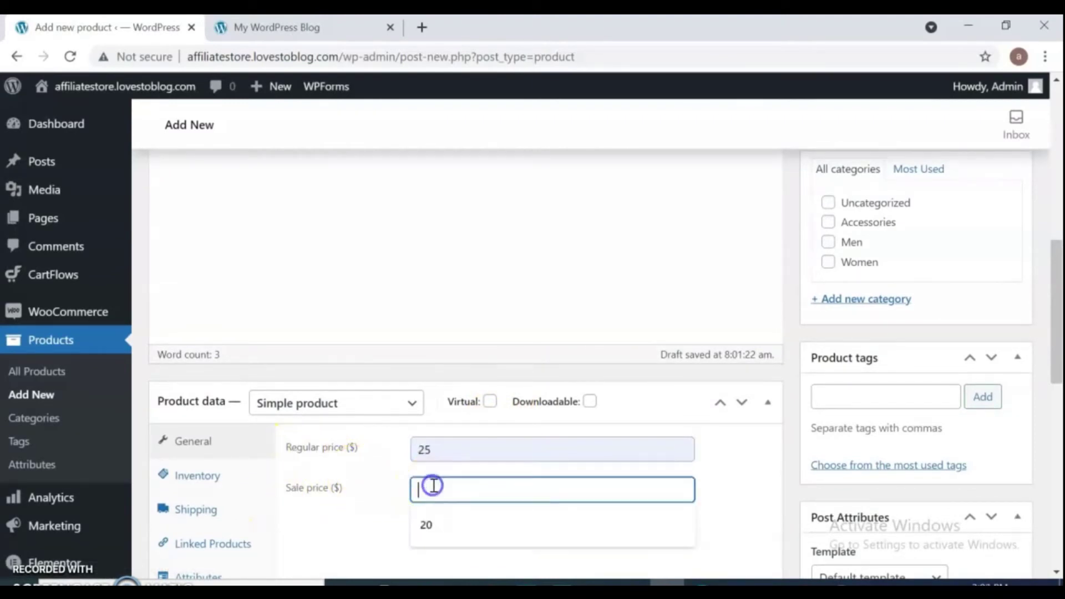
left_click(428, 528)
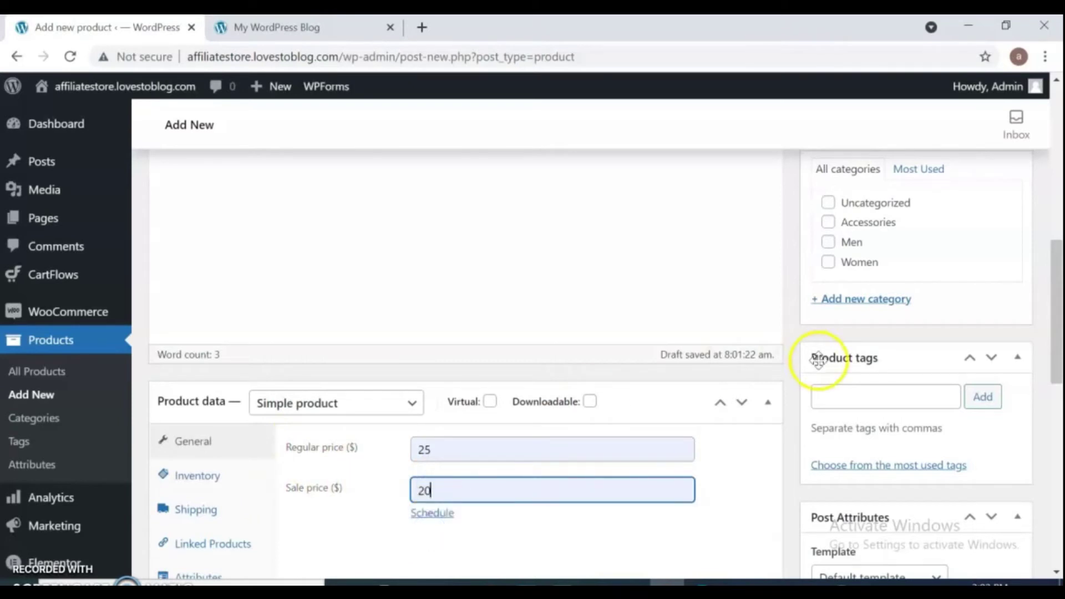
scroll(1057, 305, "up", 1)
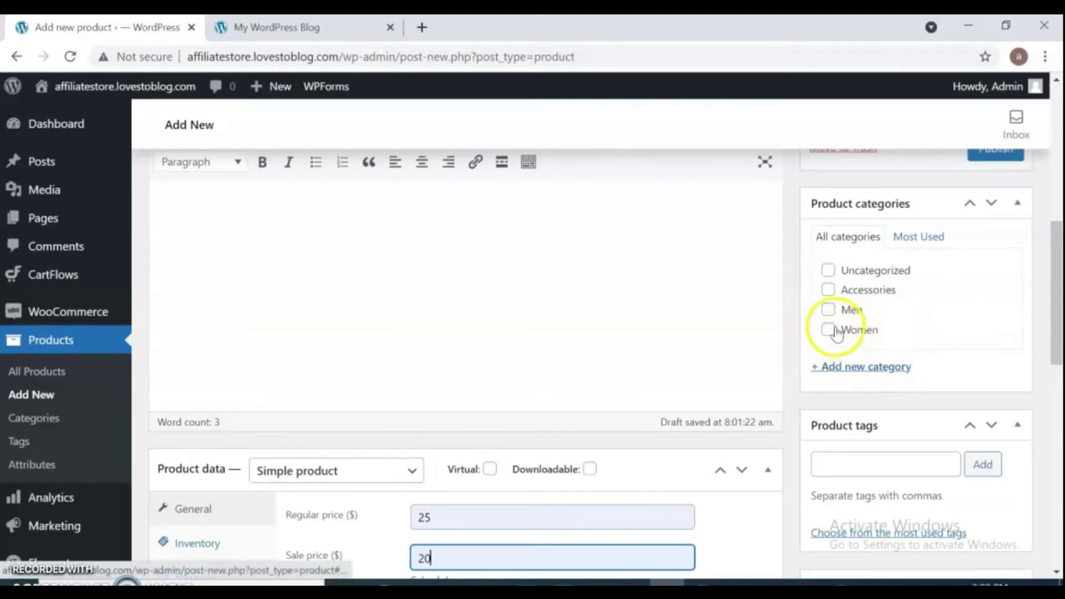
left_click(827, 331)
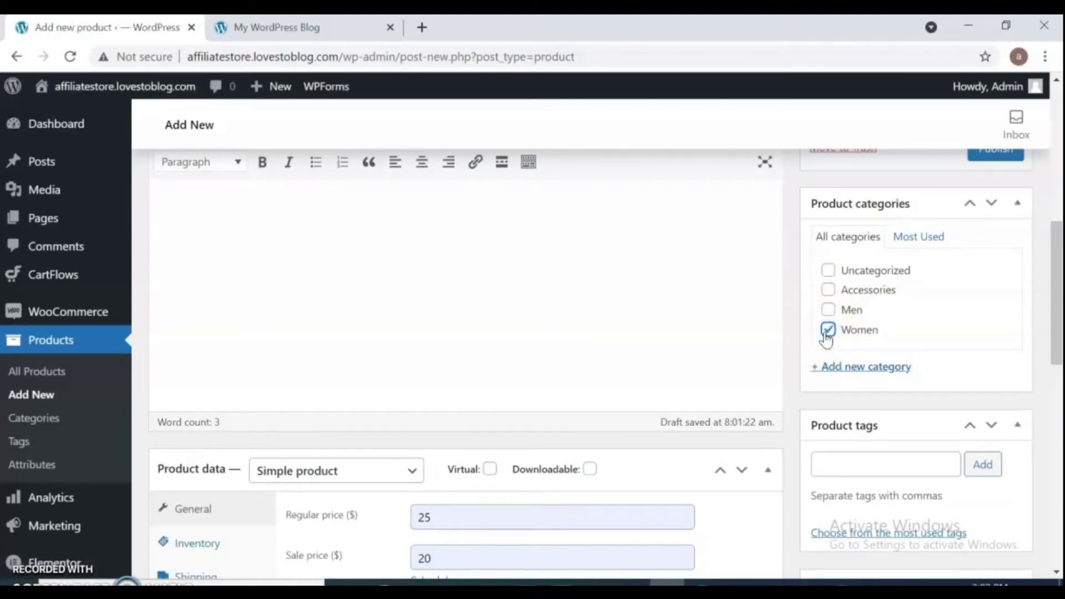
Use pink.png from the media library as the watch's product image and publish the product.
left_click_drag(1053, 251, 1059, 453)
left_click(856, 391)
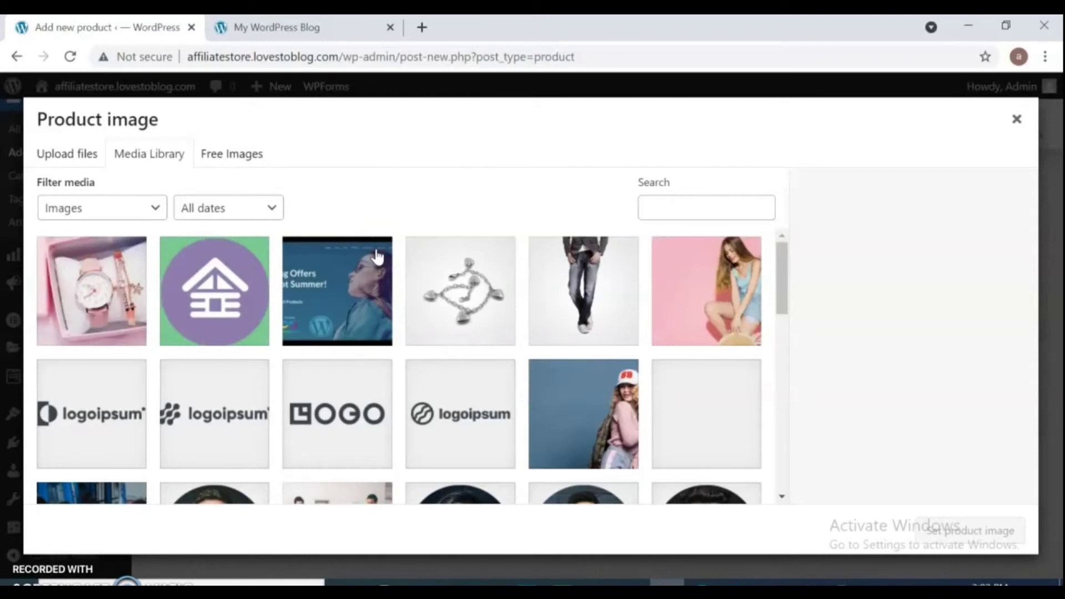
left_click(111, 312)
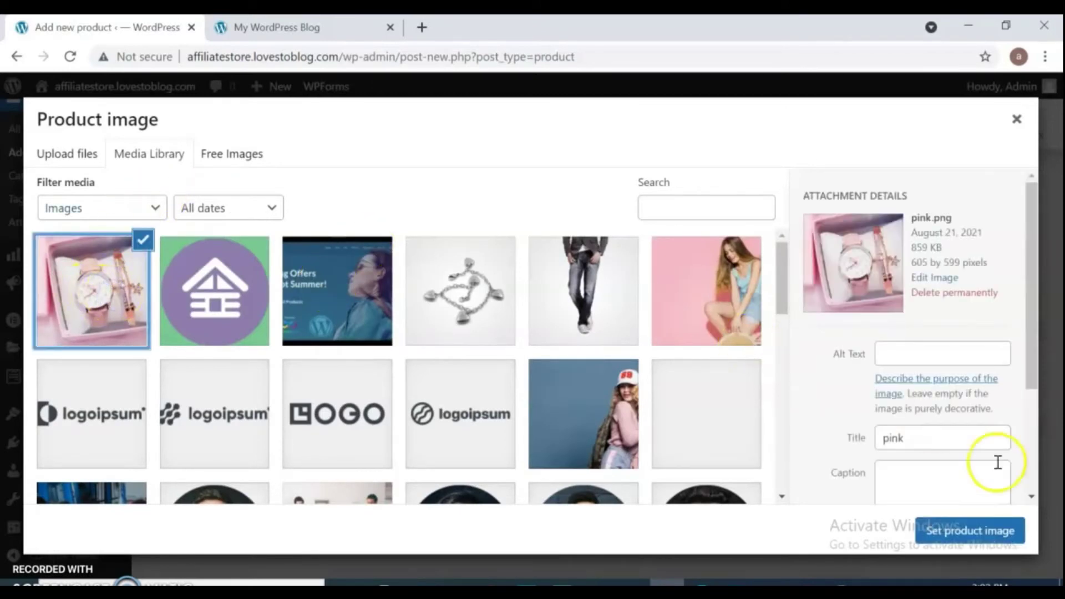
left_click(971, 533)
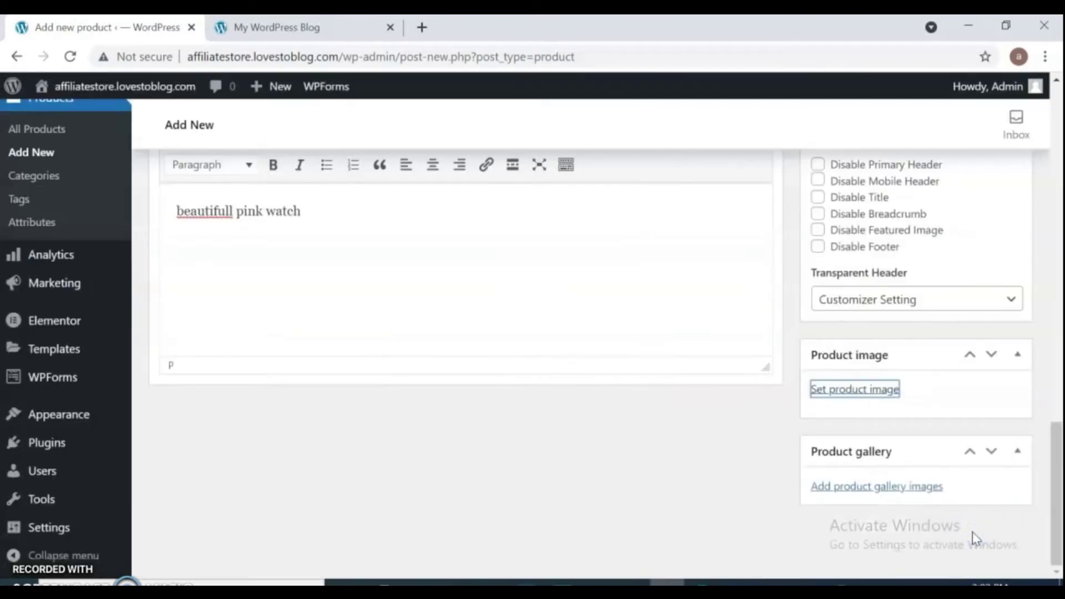
left_click_drag(1058, 395, 1059, 467)
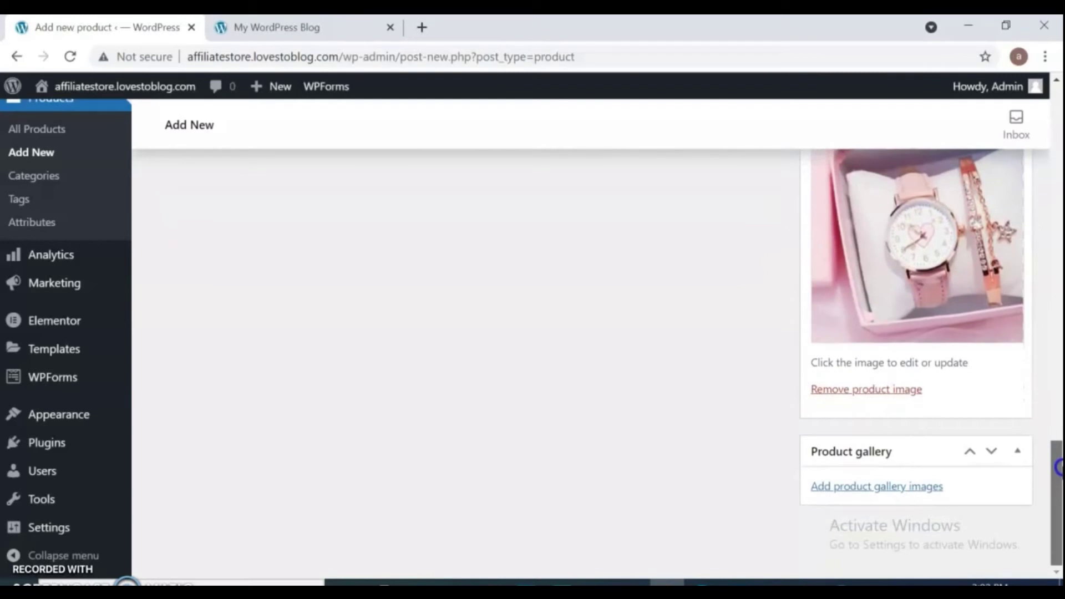
left_click_drag(1059, 460, 1020, 223)
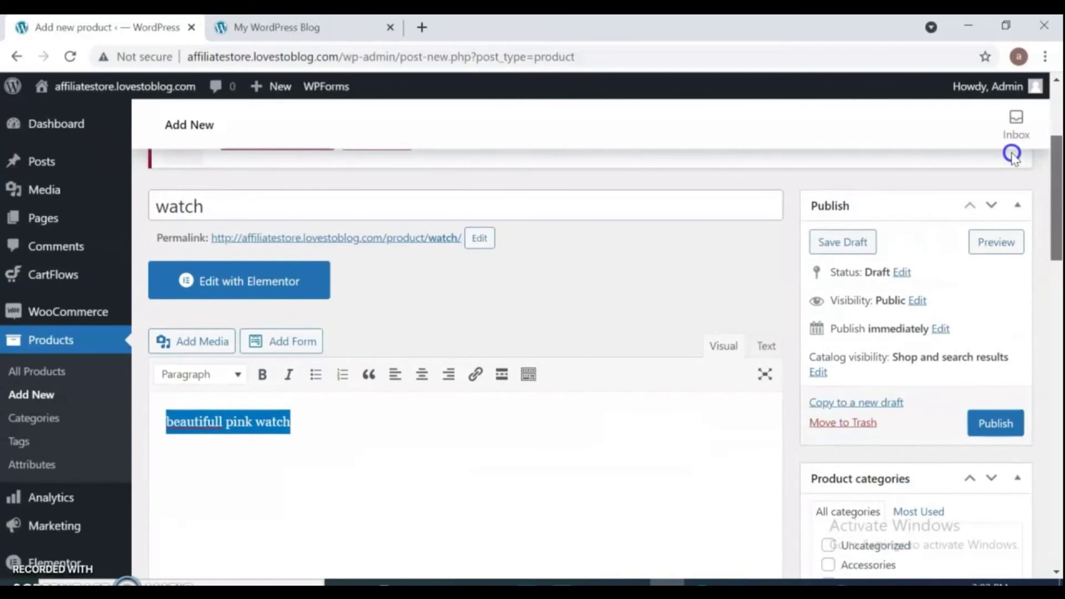
left_click(986, 425)
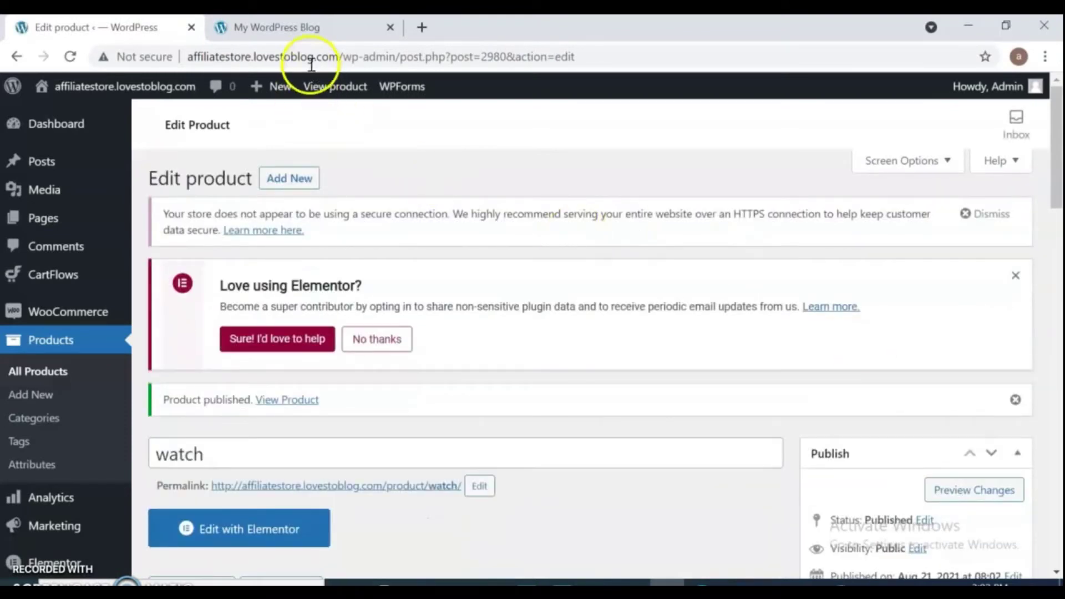
On the live site, browse the Store pages through page 3 to check the listing of the new watch product.
left_click(278, 24)
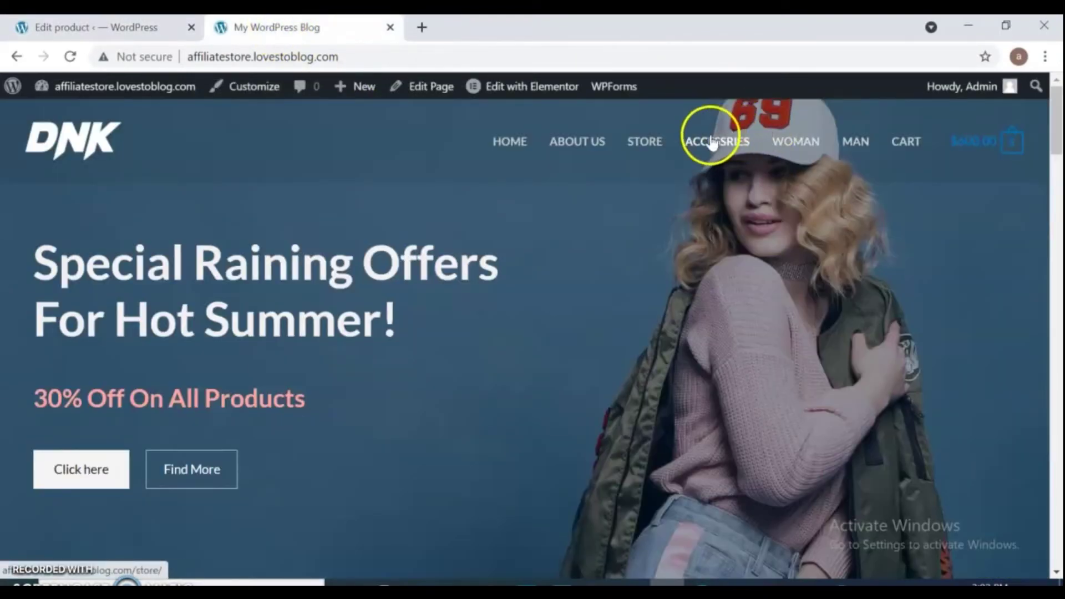
left_click(644, 142)
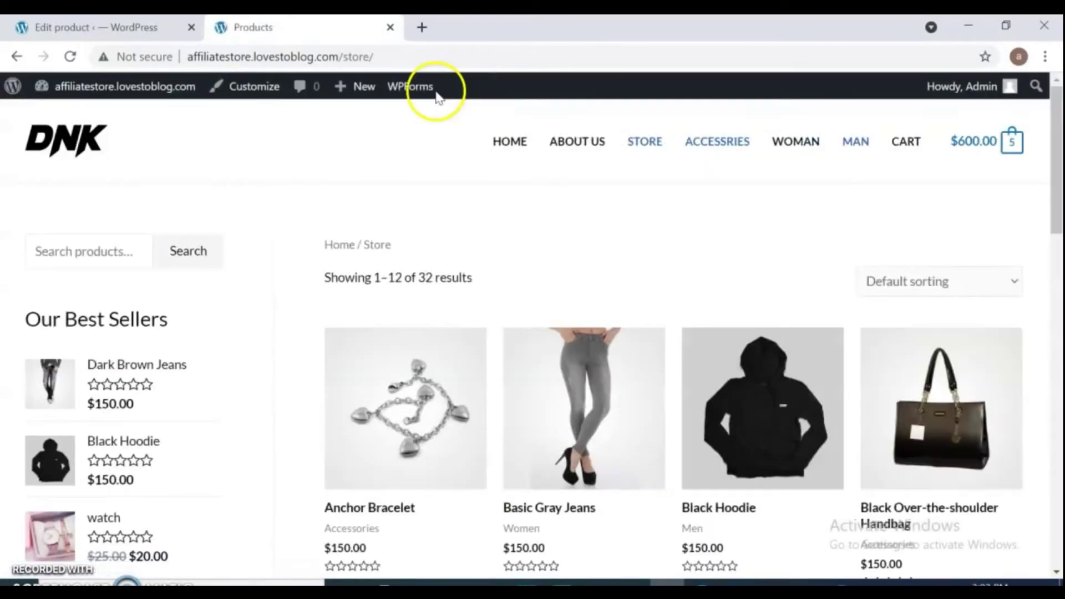
mouse_move(124, 83)
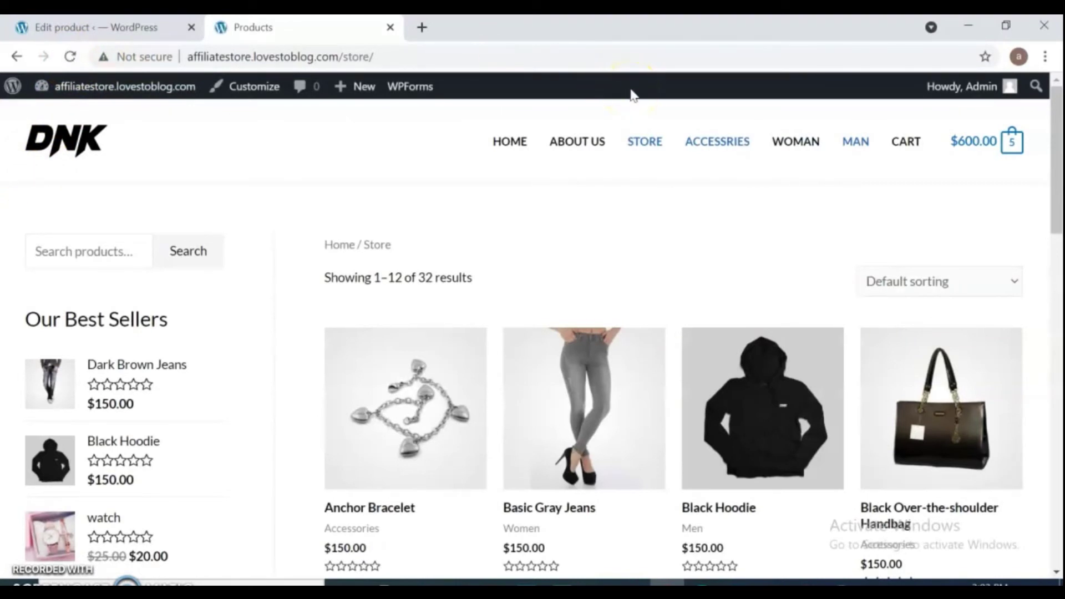
left_click(1056, 247)
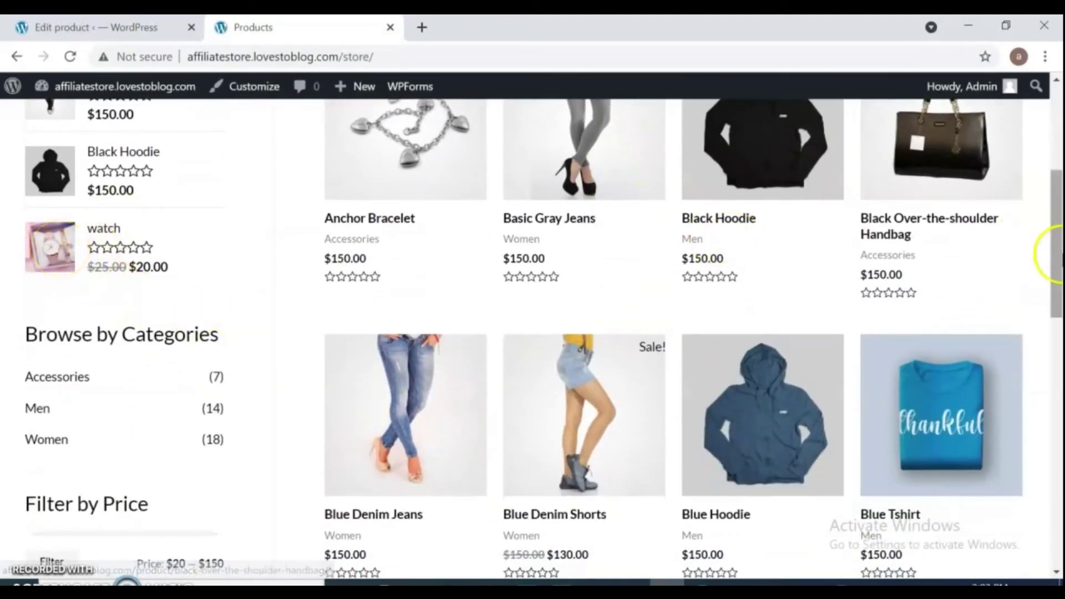
left_click_drag(1058, 265, 1059, 428)
left_click(453, 382)
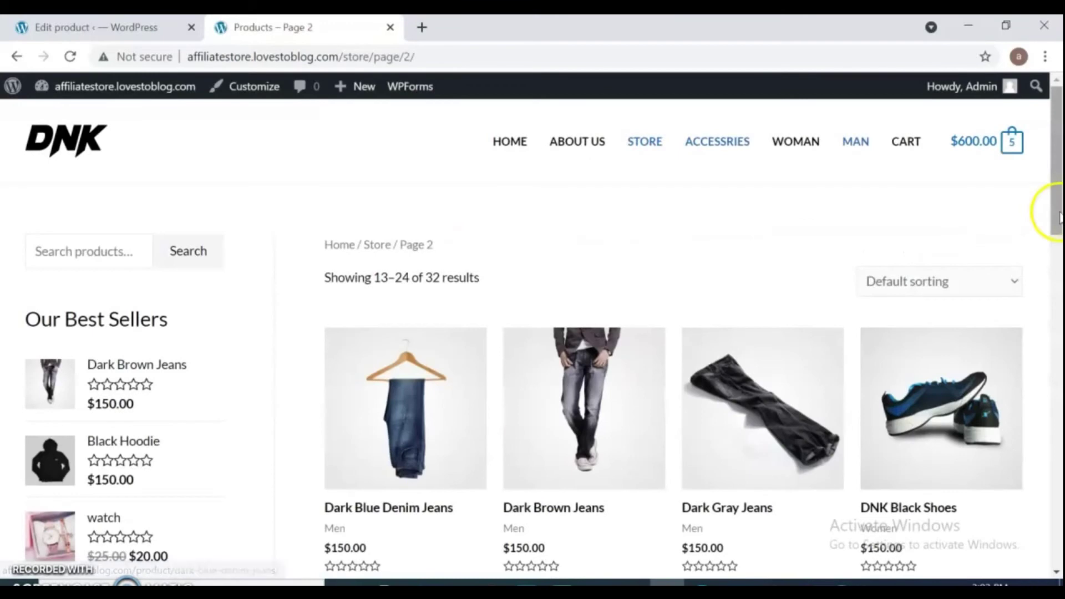
left_click_drag(1059, 222, 999, 472)
left_click(485, 338)
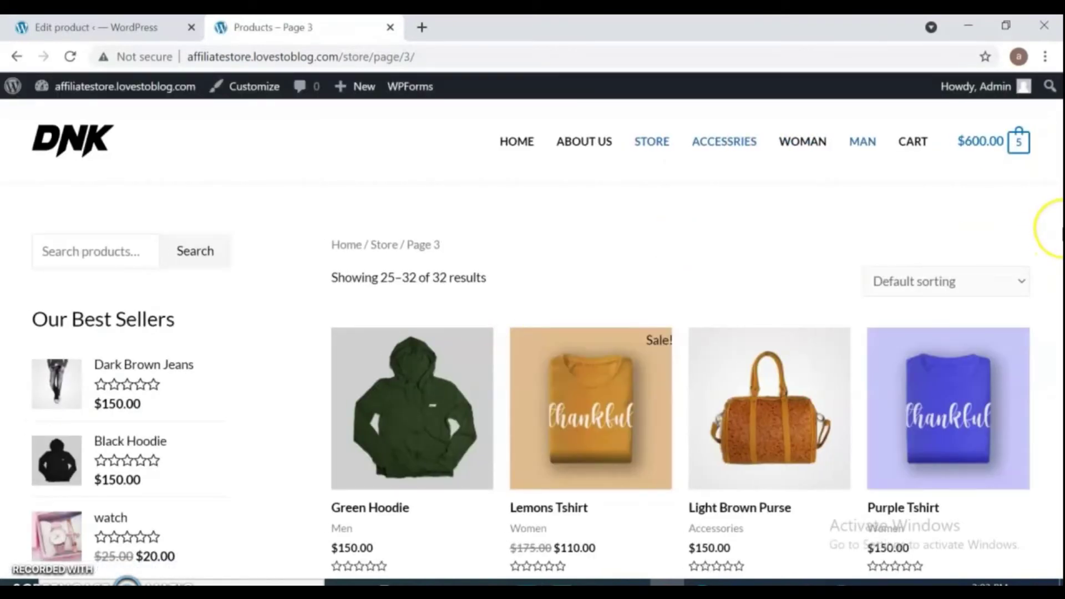
scroll(1057, 228, "down", 5)
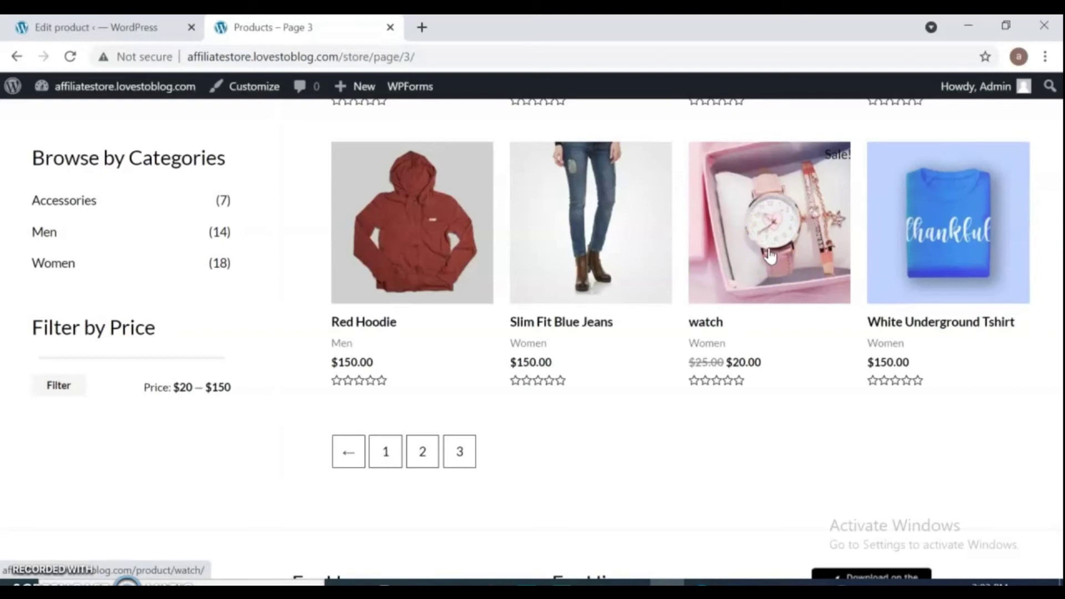
scroll(1047, 405, "up", 10)
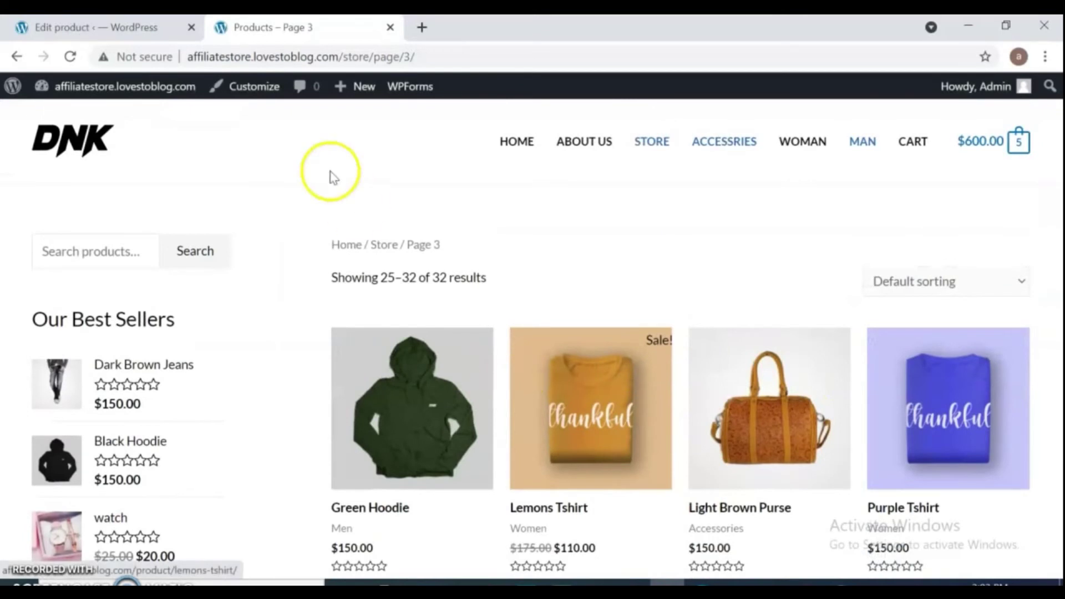
Go through the home page to the cart, set the quantity of DNK Yellow Shoes to 2 and update the cart.
left_click(89, 145)
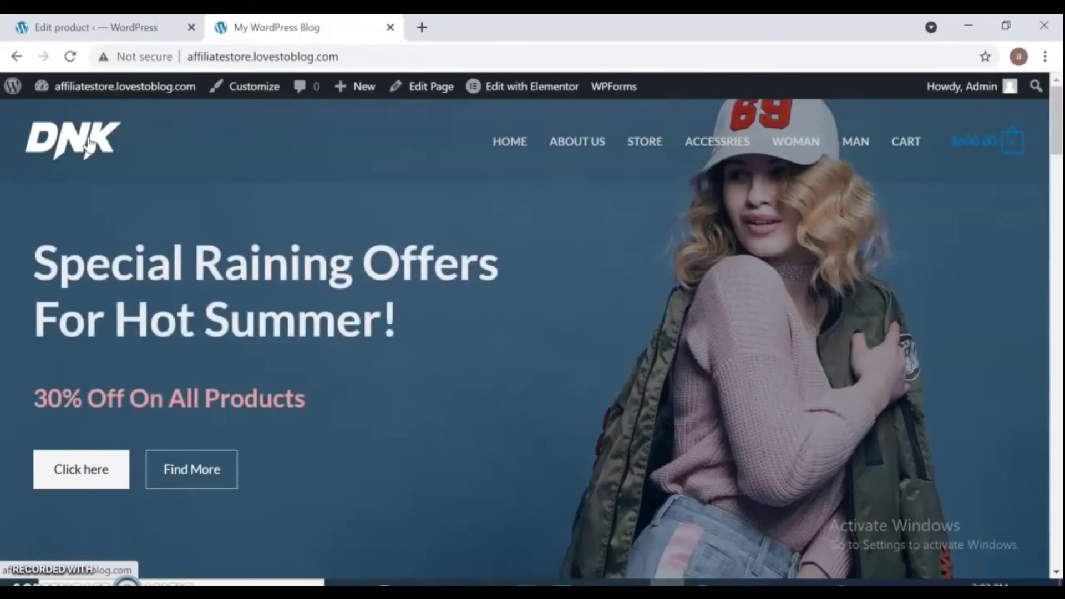
left_click(906, 143)
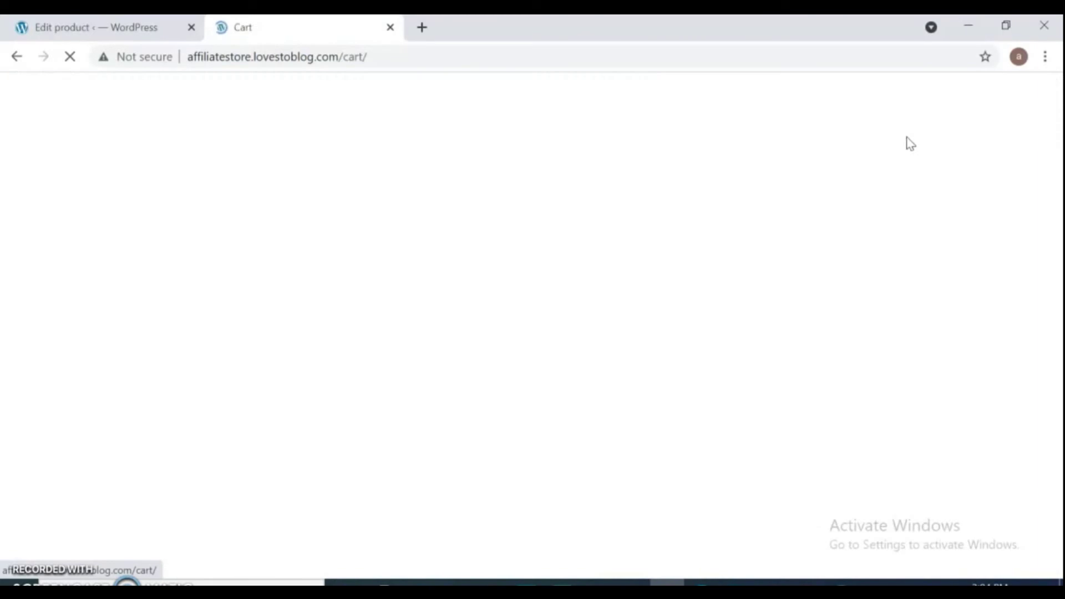
left_click_drag(1059, 129, 1059, 189)
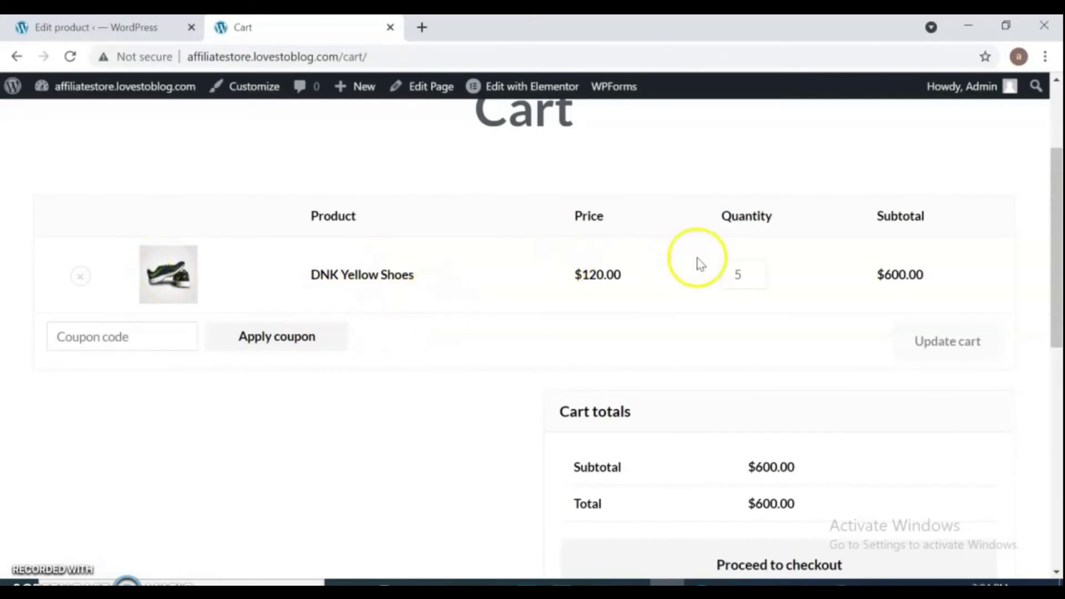
left_click(757, 278)
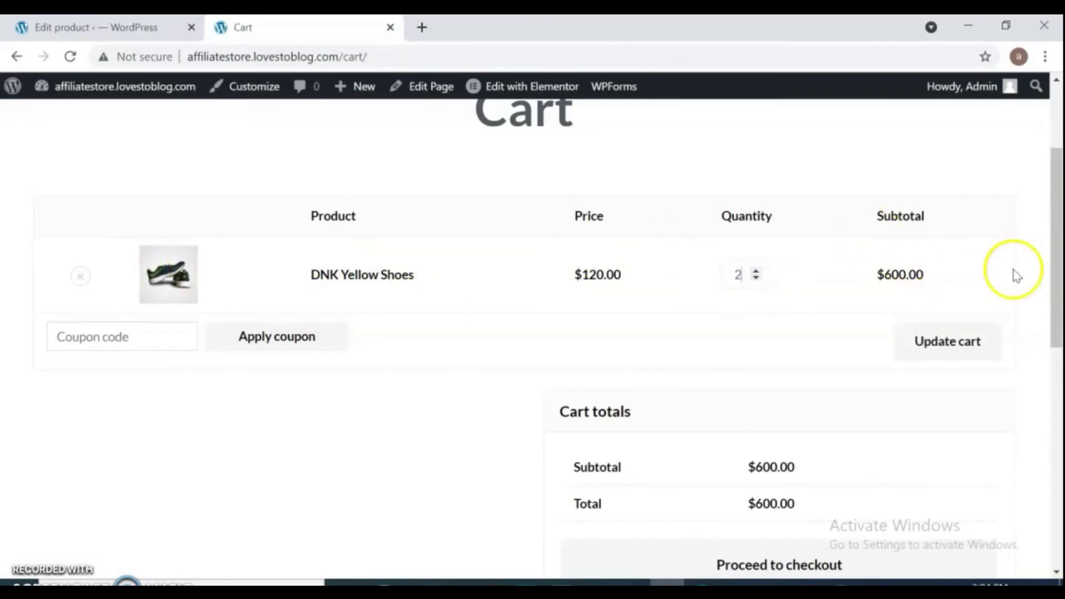
left_click_drag(1056, 276, 1059, 304)
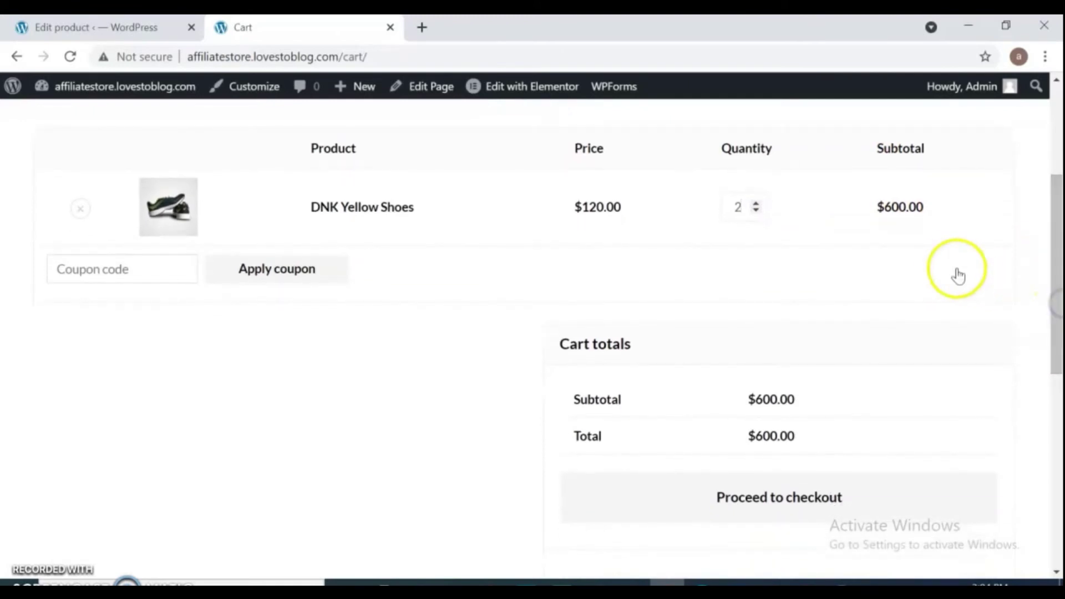
left_click(950, 273)
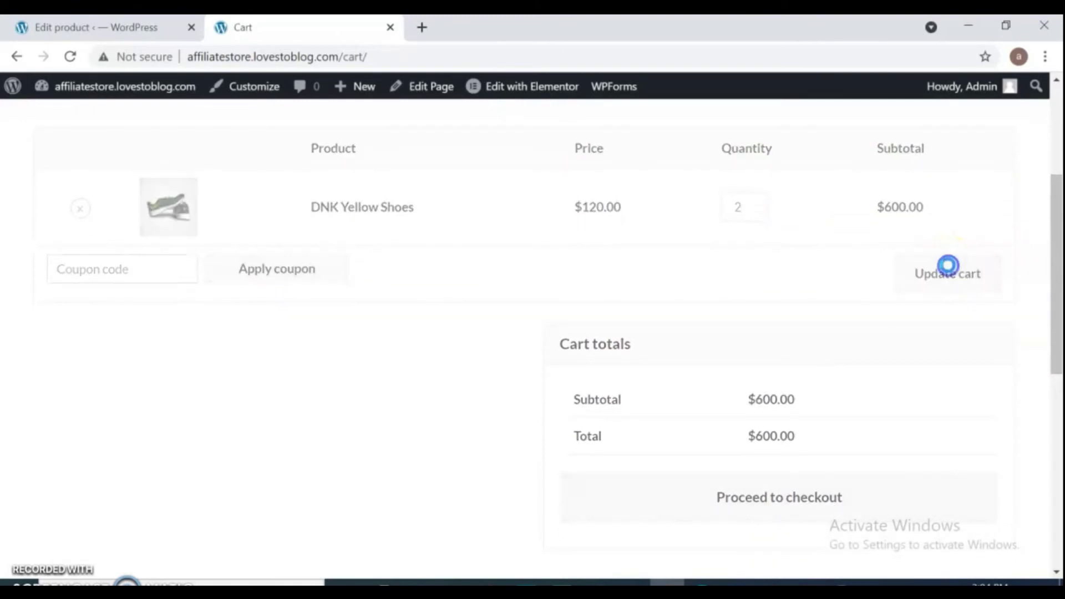
left_click_drag(1057, 254, 1035, 135)
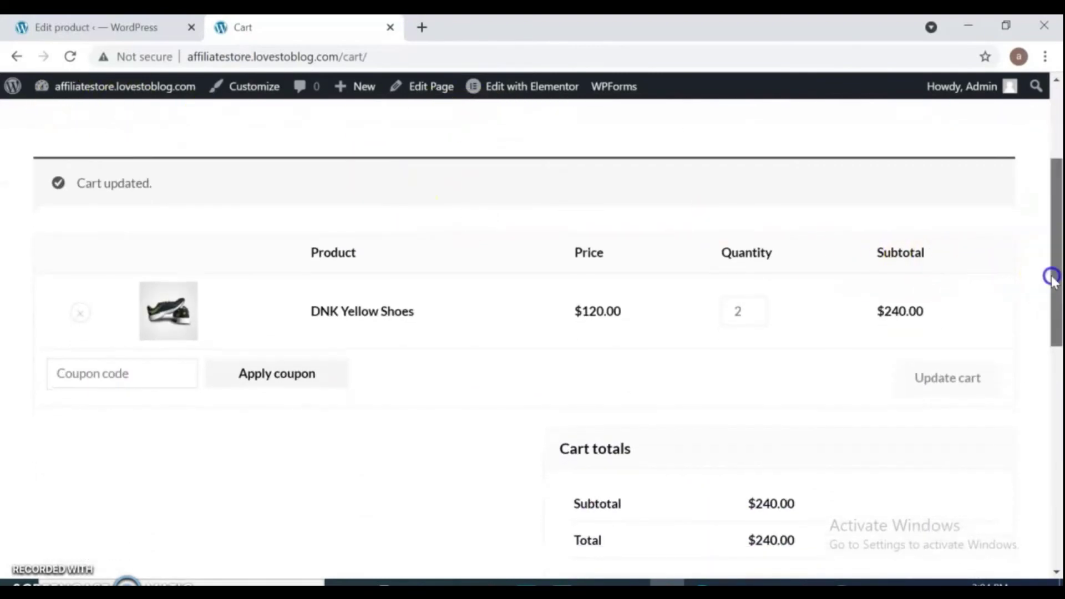
From the home page, open the DNK Yellow Shoes product, add one more to the cart and preview the mini cart.
left_click_drag(1054, 275, 1054, 323)
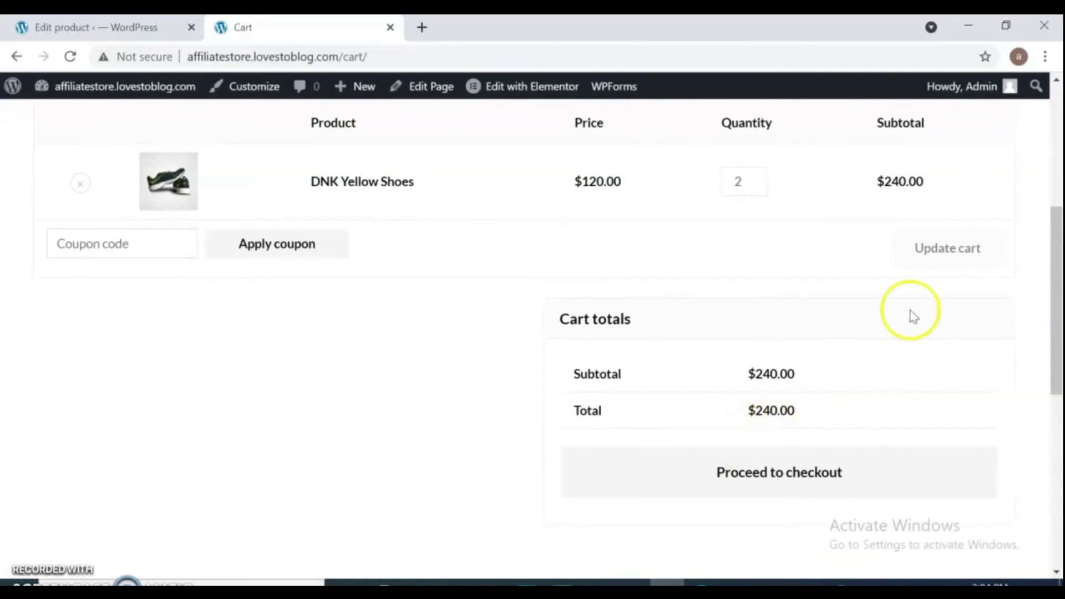
left_click_drag(1046, 292, 1021, 127)
mouse_move(1009, 104)
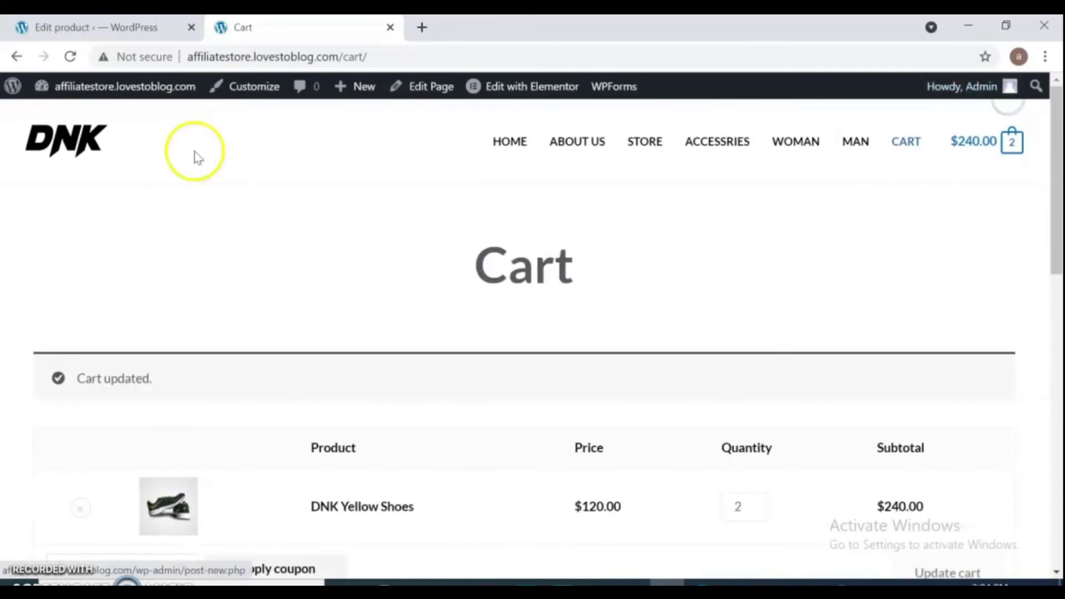
left_click(47, 157)
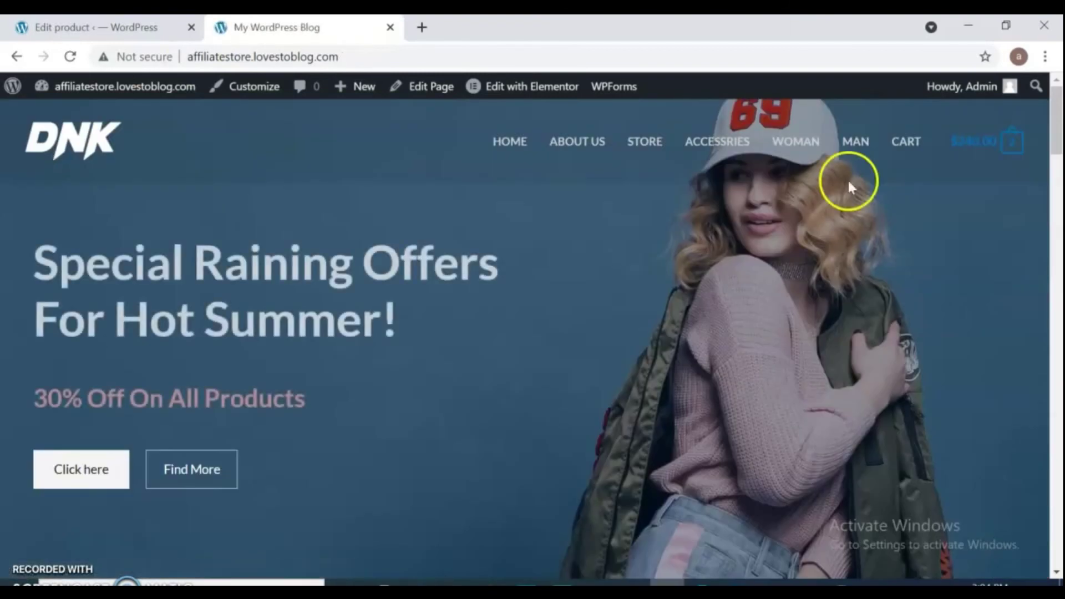
left_click_drag(1059, 127, 1058, 342)
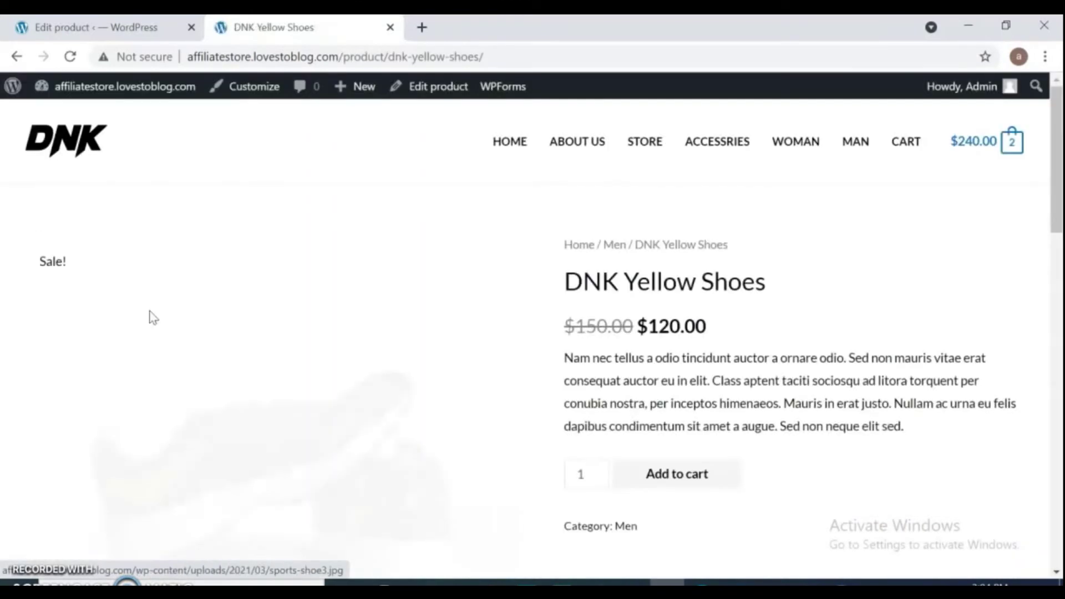
left_click(677, 480)
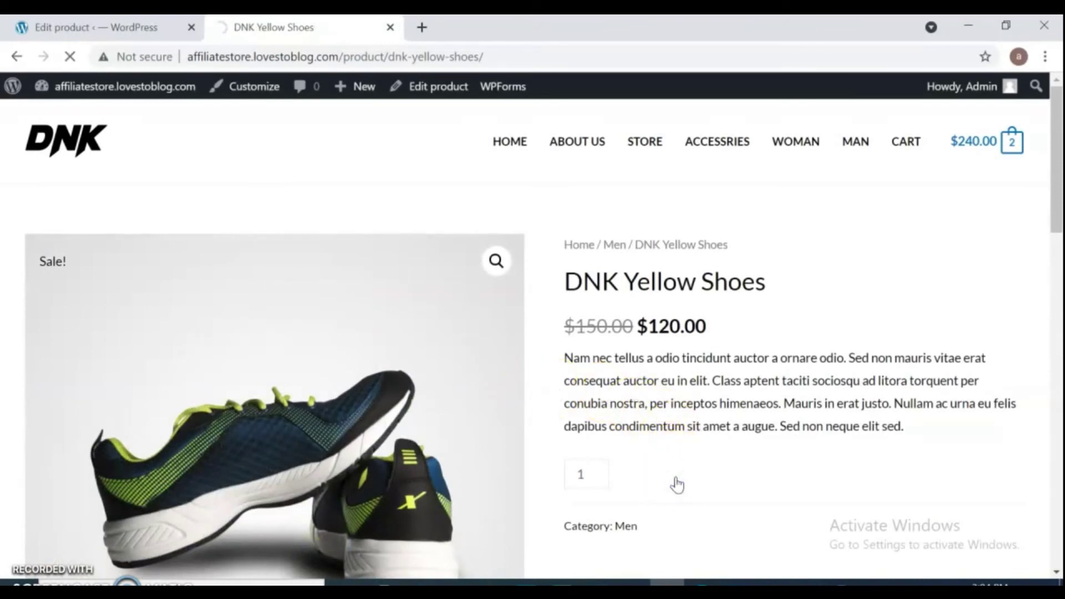
mouse_move(981, 143)
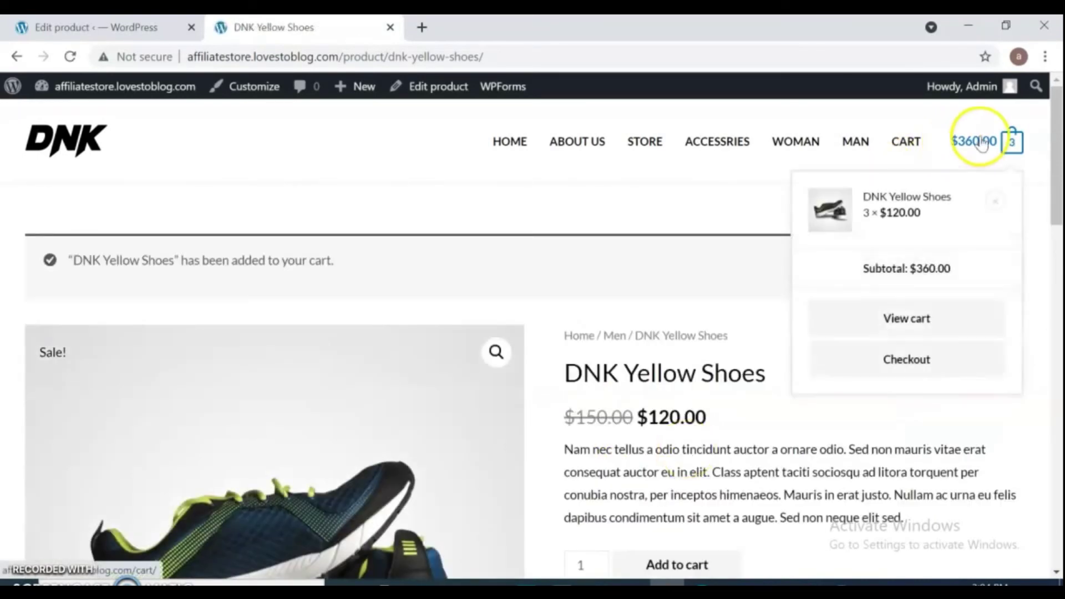
Open the cart page, reduce the DNK Yellow Shoes quantity to 2 and update the cart.
left_click(907, 143)
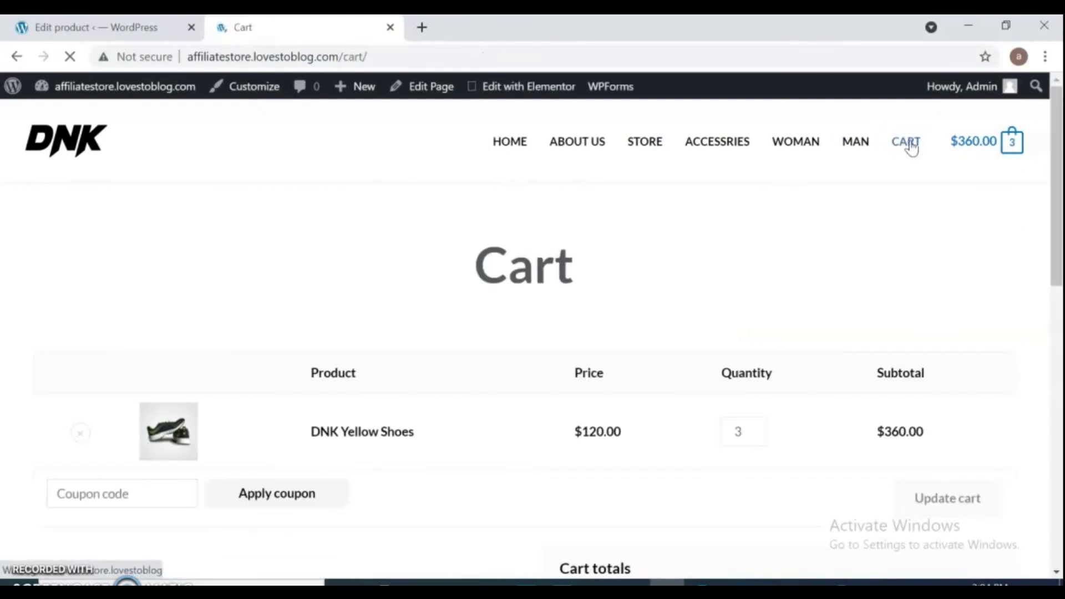
left_click_drag(1060, 147, 1058, 198)
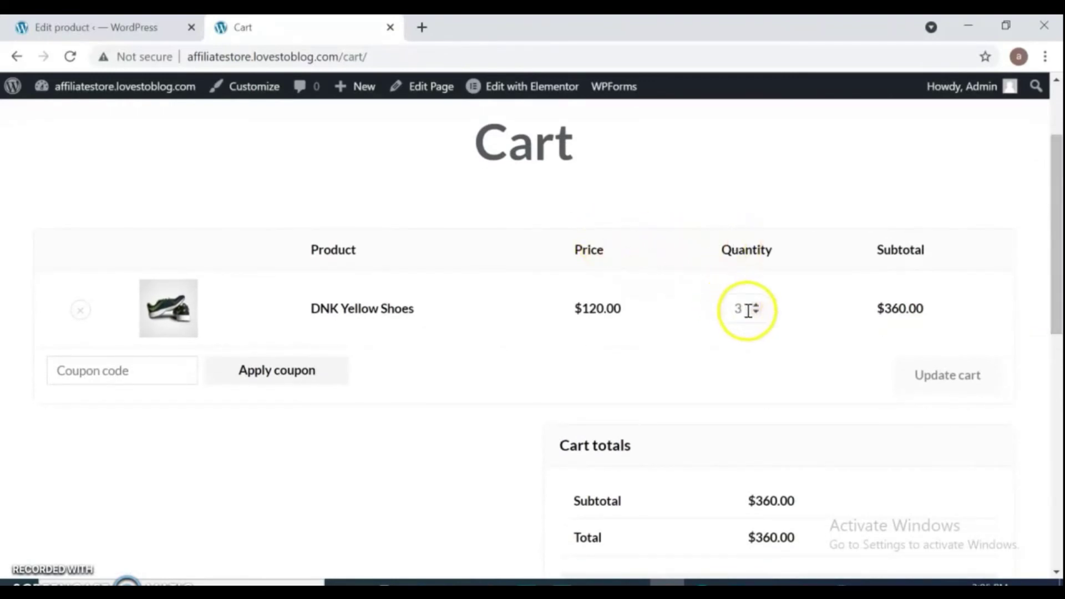
left_click(756, 312)
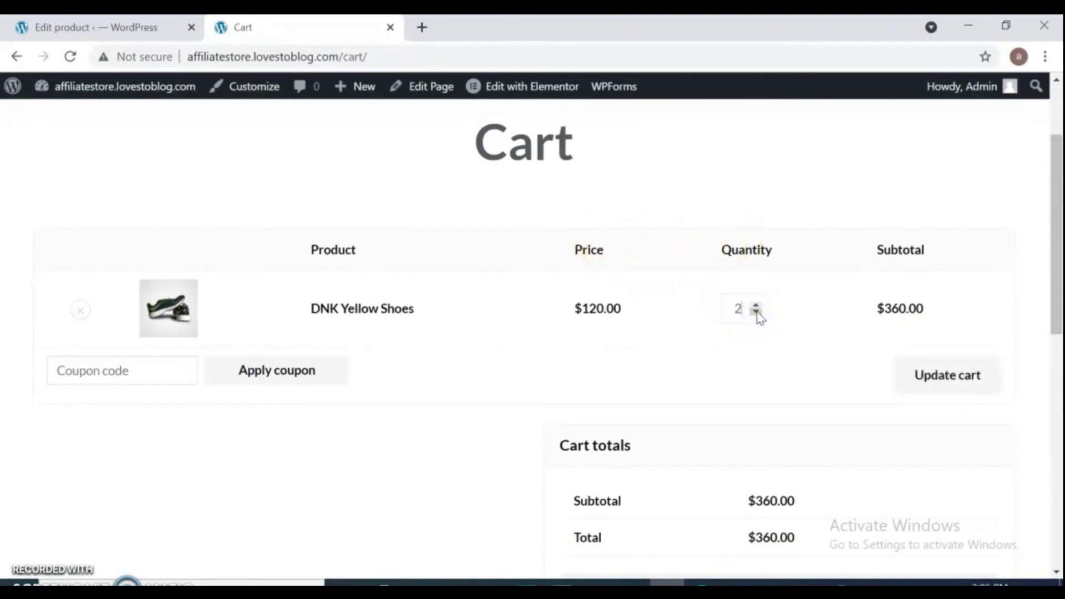
left_click(963, 365)
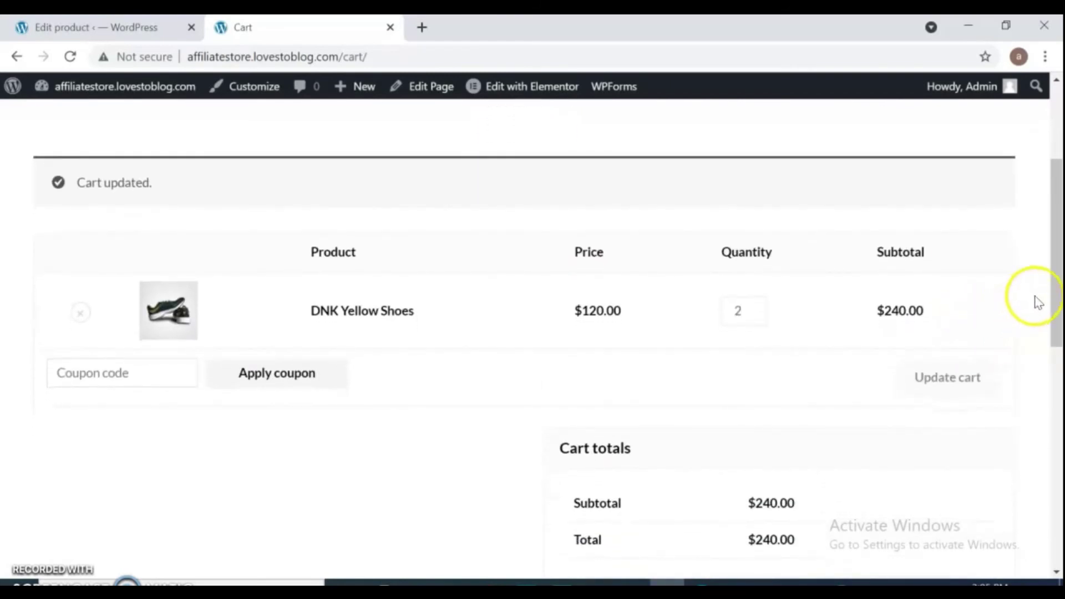
Reopen the cart through the total in the site header and review its items and totals.
left_click_drag(1054, 302, 1053, 190)
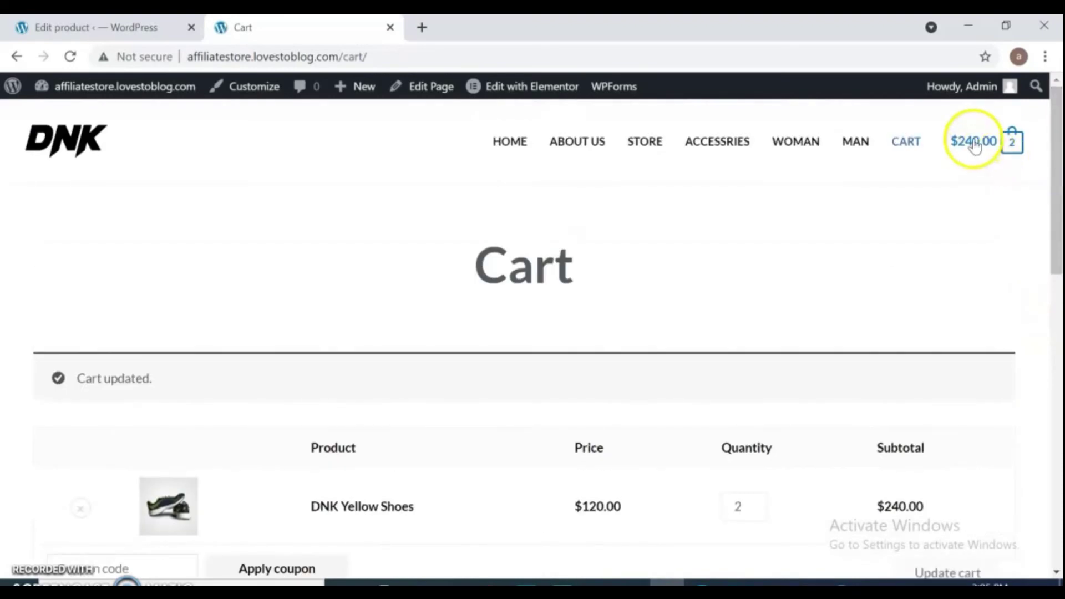
left_click(975, 143)
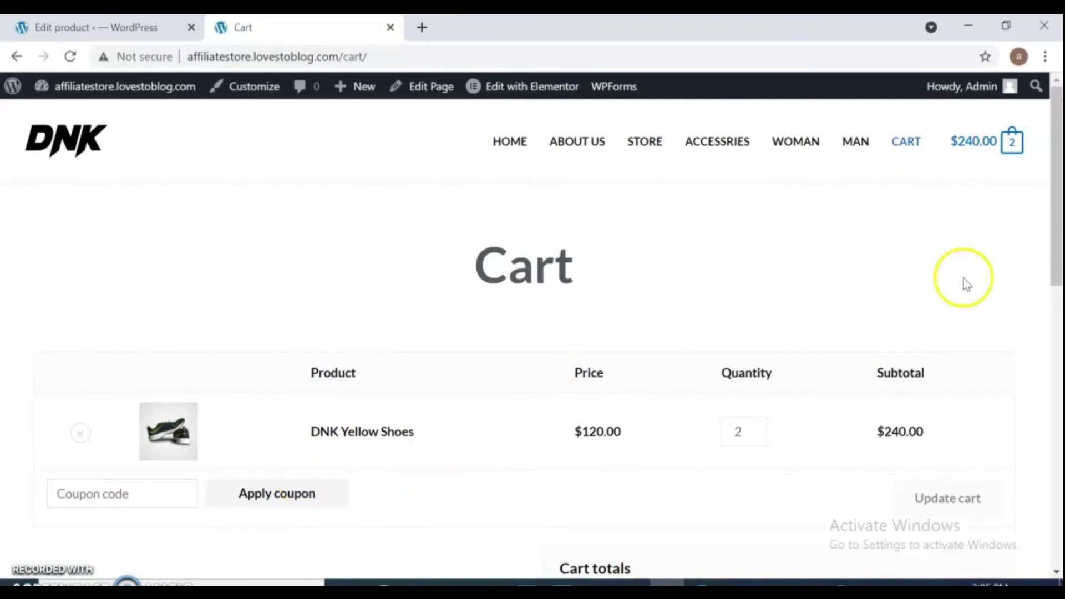
left_click_drag(1053, 263, 1059, 341)
scroll(1059, 341, "down", 1)
scroll(1049, 311, "up", 5)
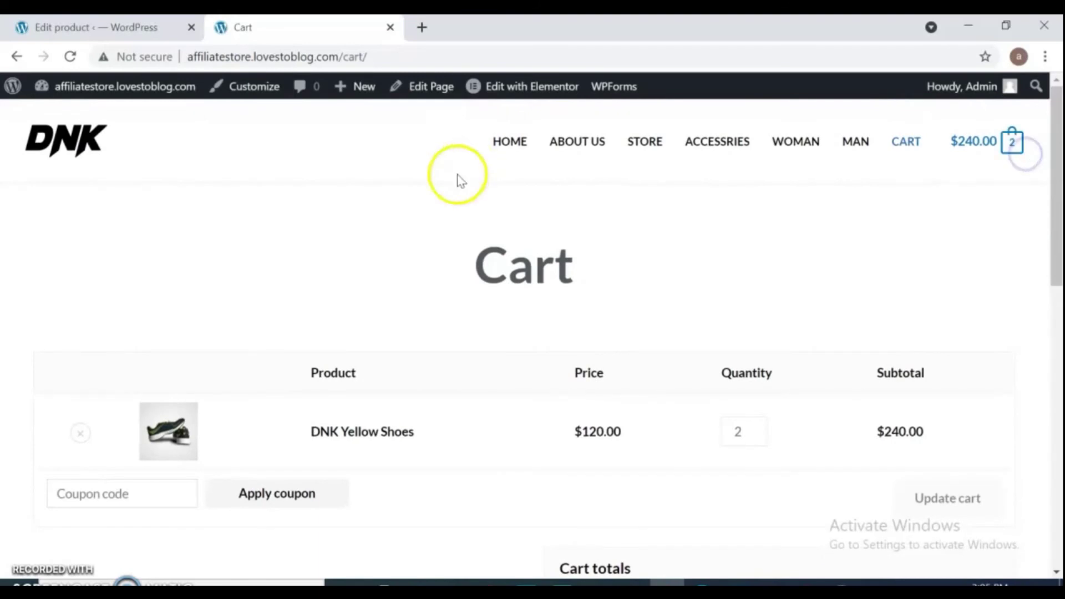
Return to the home page and examine which products its product section features.
left_click(102, 144)
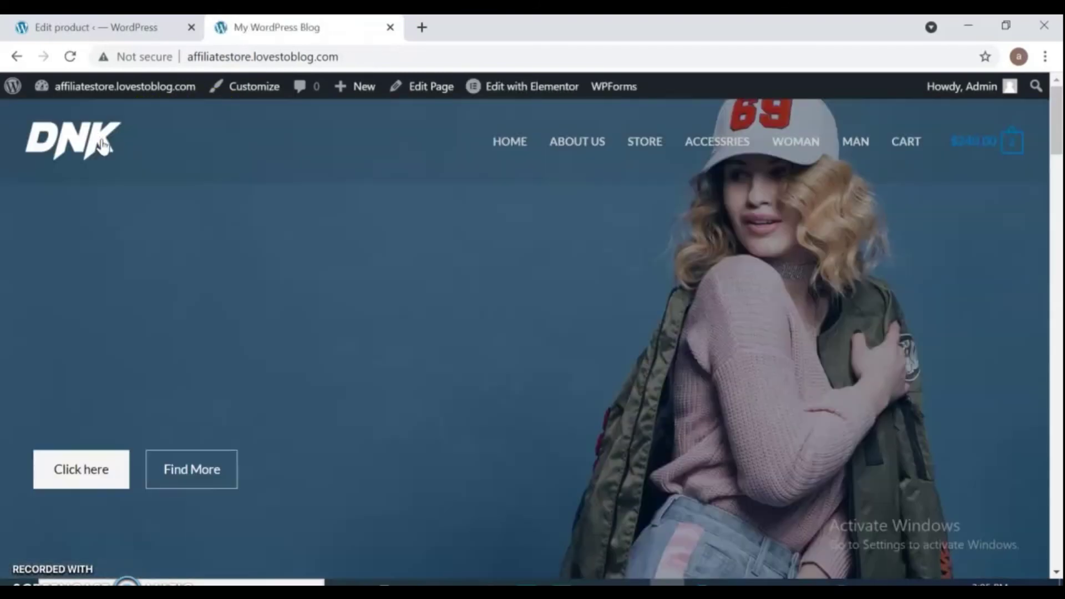
left_click_drag(1057, 111, 1059, 335)
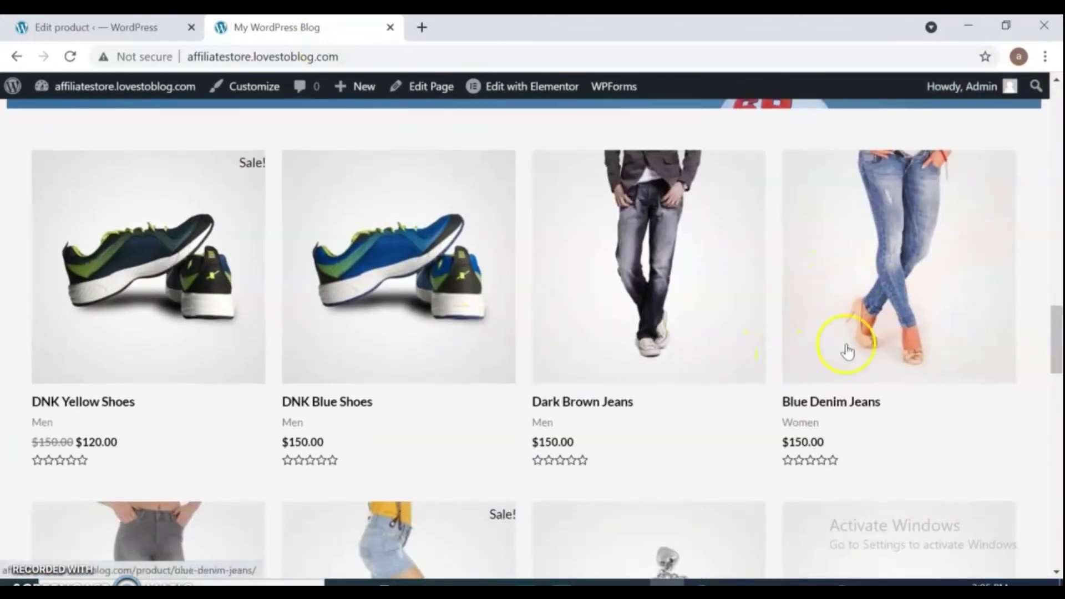
left_click_drag(1054, 352, 1030, 339)
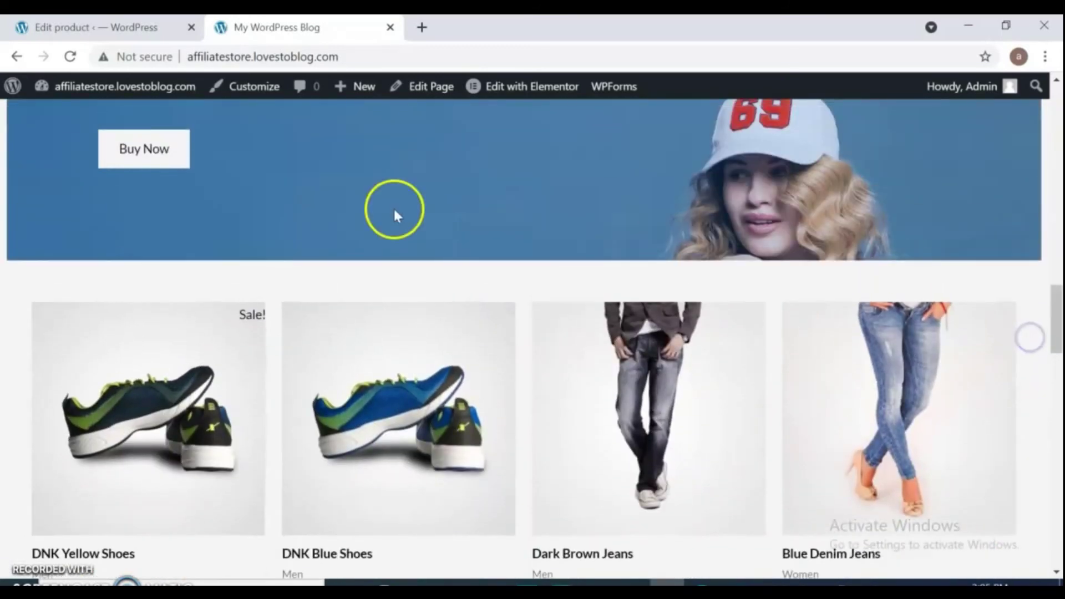
In the WordPress admin's product list, mark the watch as featured with Quick Edit and update it.
left_click(69, 25)
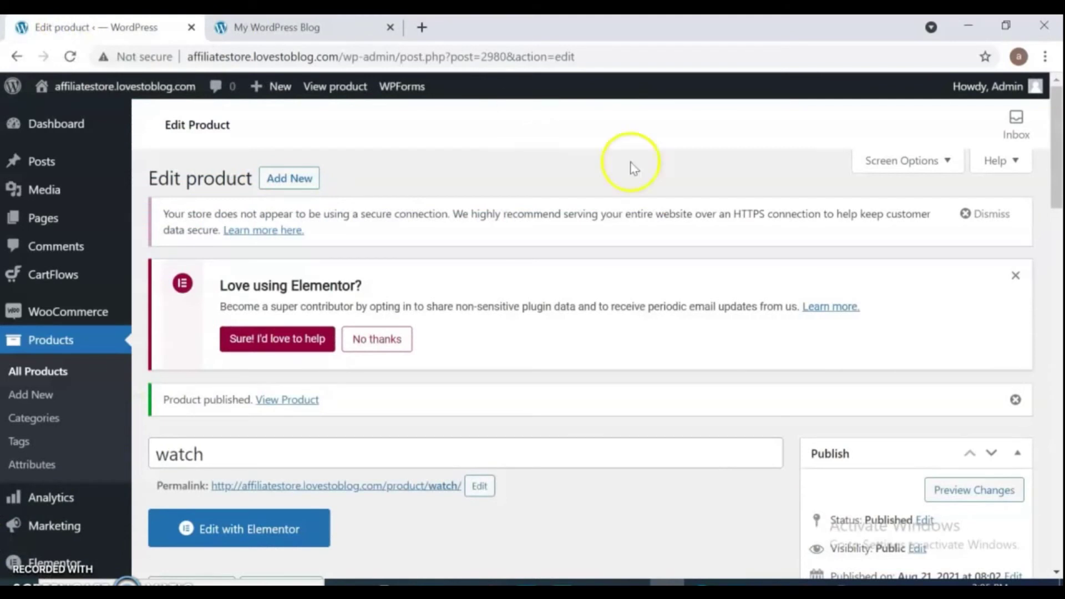
left_click_drag(1057, 128, 1058, 199)
mouse_move(67, 263)
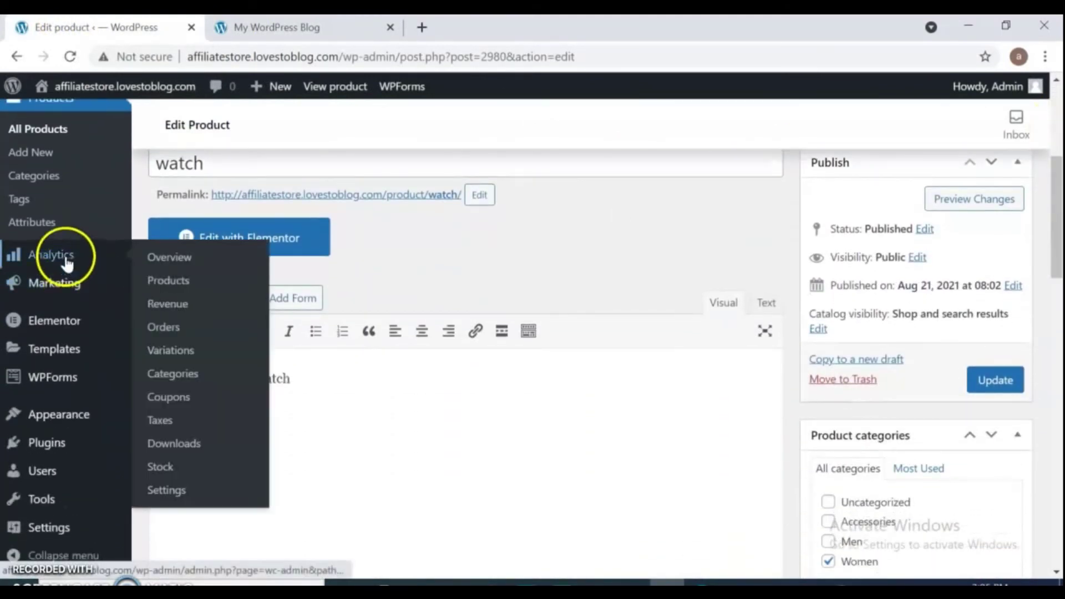
left_click(49, 130)
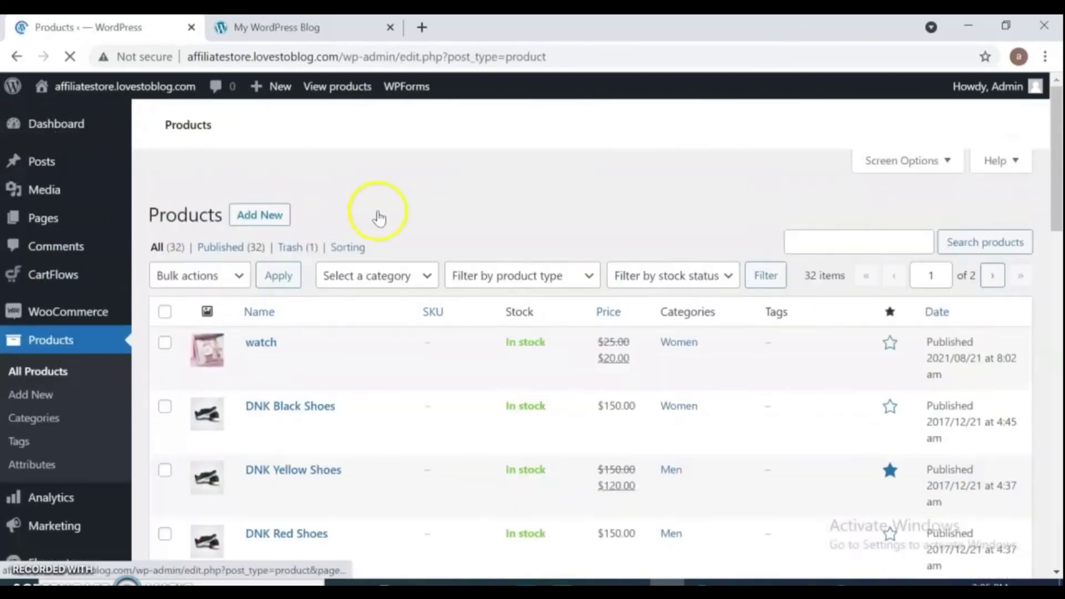
scroll(1057, 161, "down", 3)
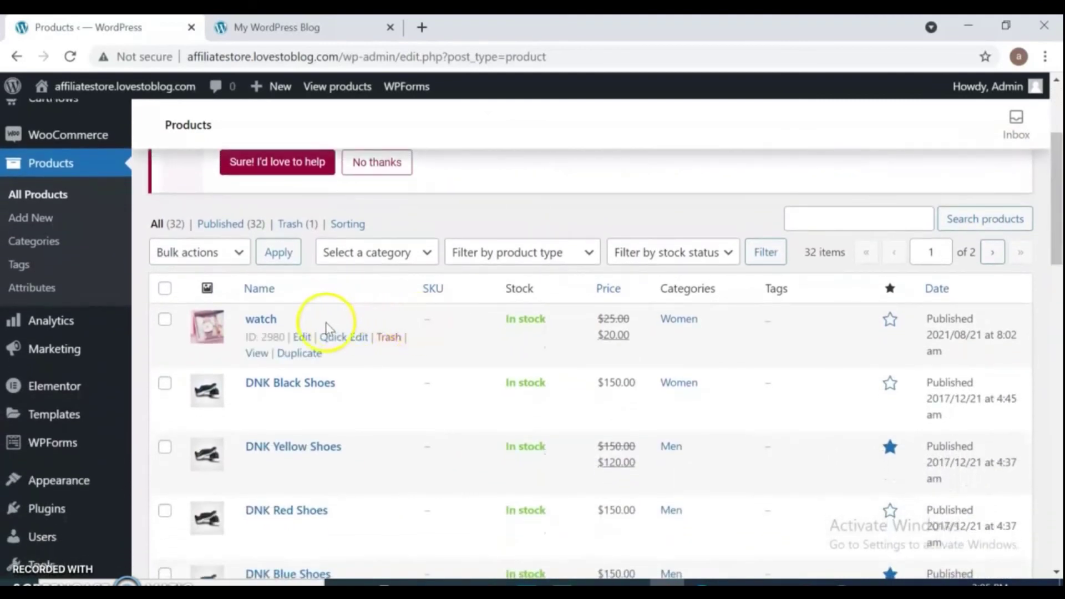
left_click(341, 338)
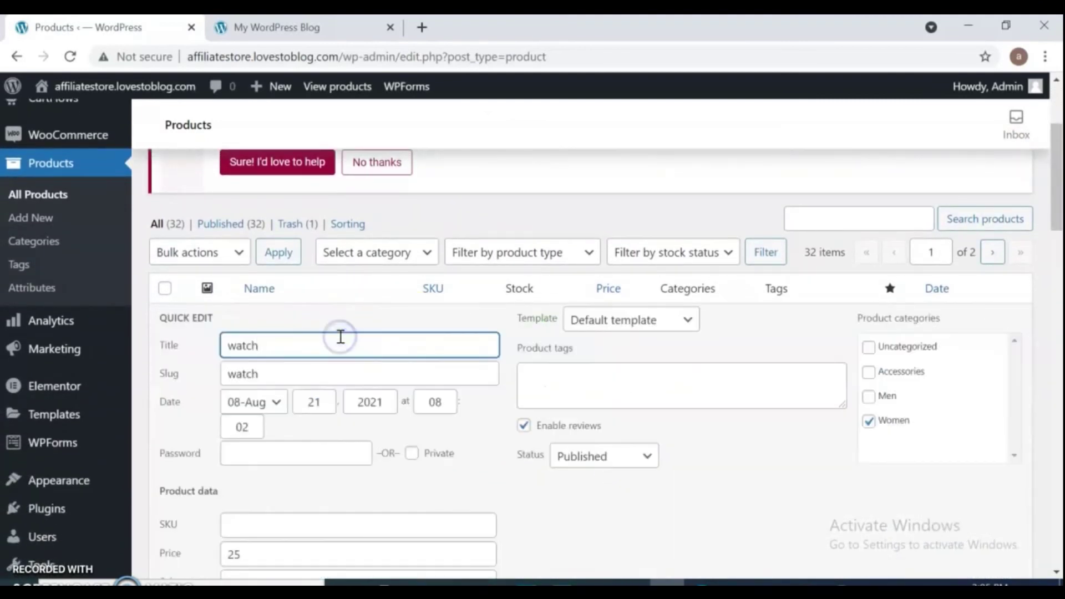
left_click_drag(1056, 209, 1057, 292)
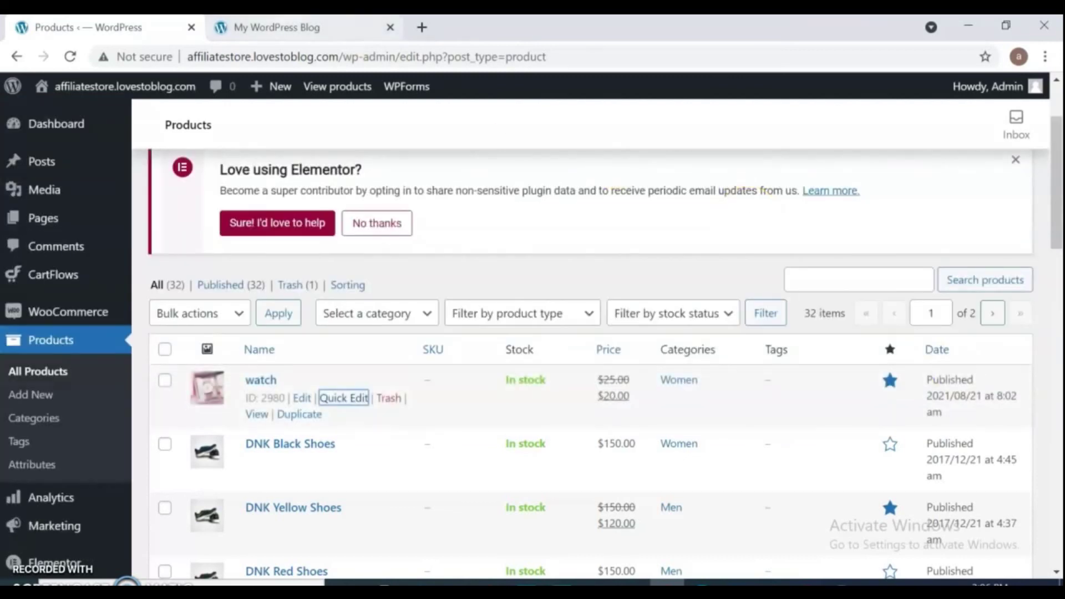
Reload the live home page and check its product section for the watch.
left_click(278, 27)
left_click(72, 56)
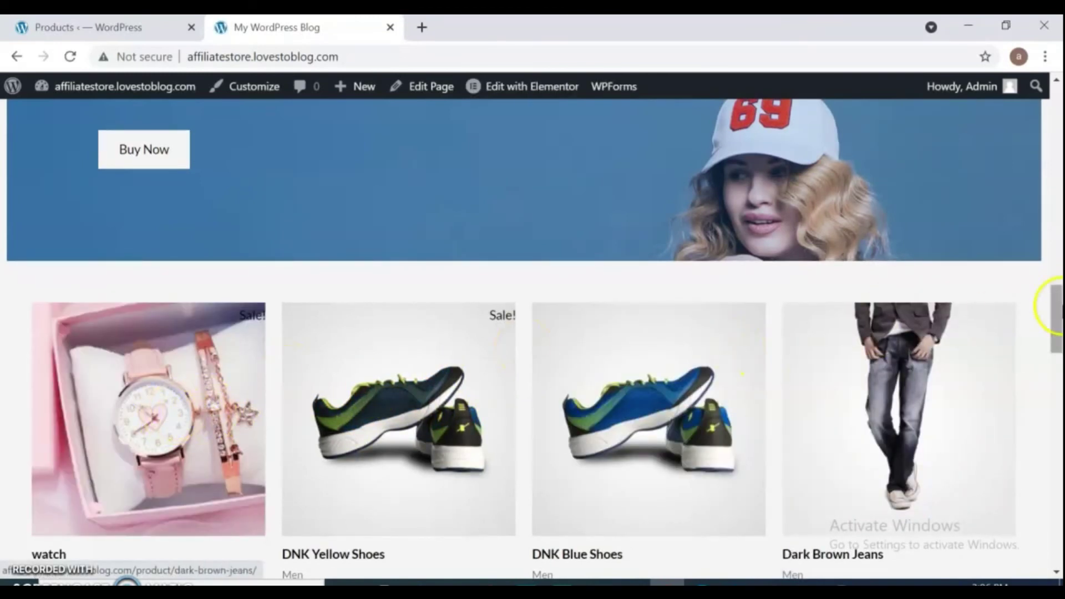
left_click_drag(1058, 305, 1041, 289)
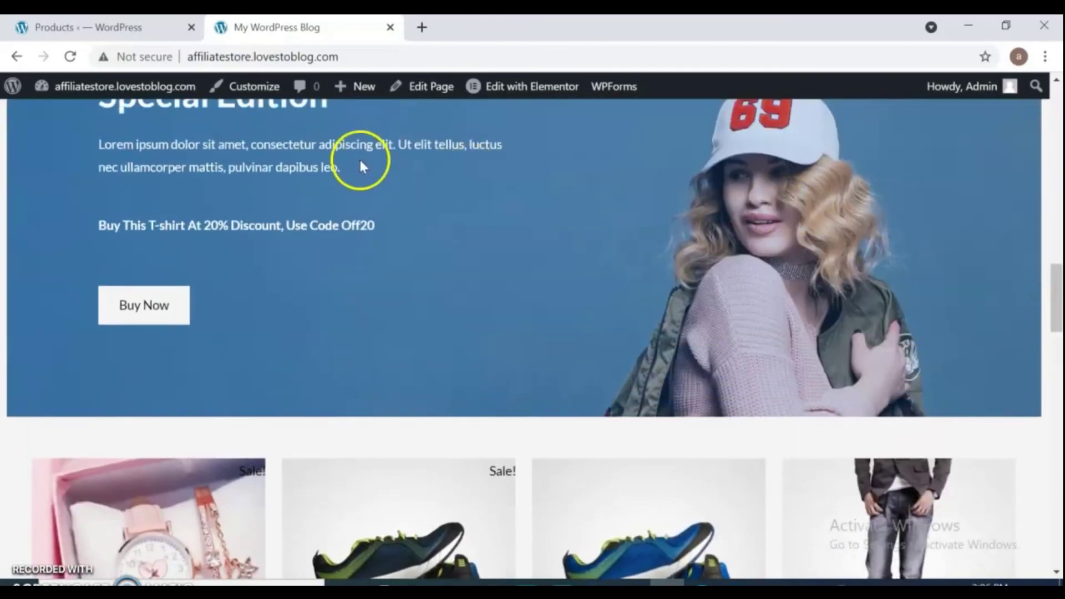
Preview the home page in the Customizer at desktop, tablet and mobile sizes, then close the Customizer.
left_click(246, 93)
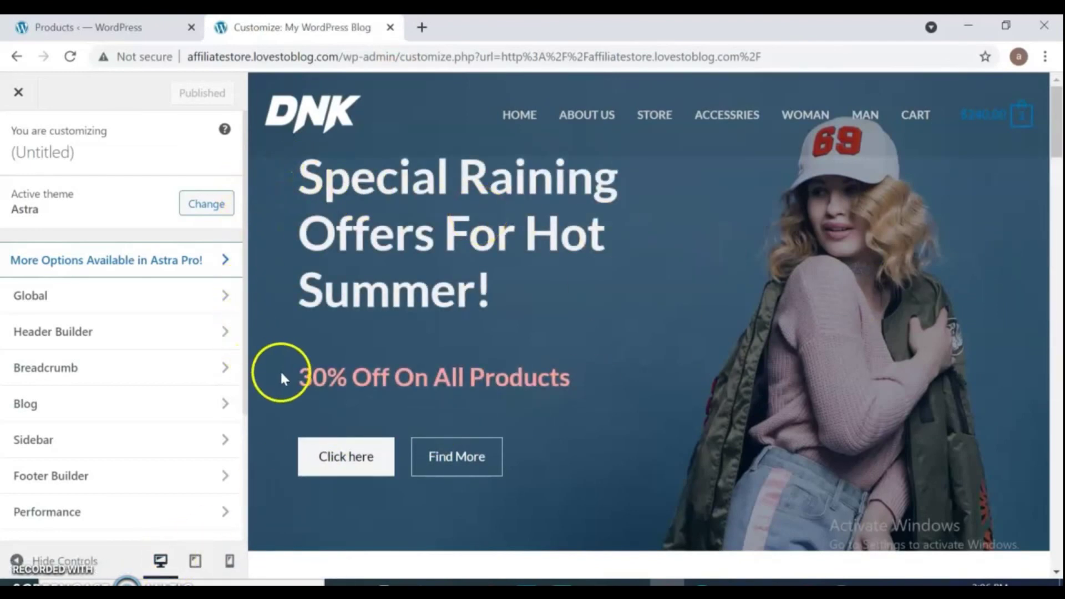
left_click_drag(1056, 105, 1058, 527)
left_click(195, 562)
left_click_drag(950, 425, 942, 74)
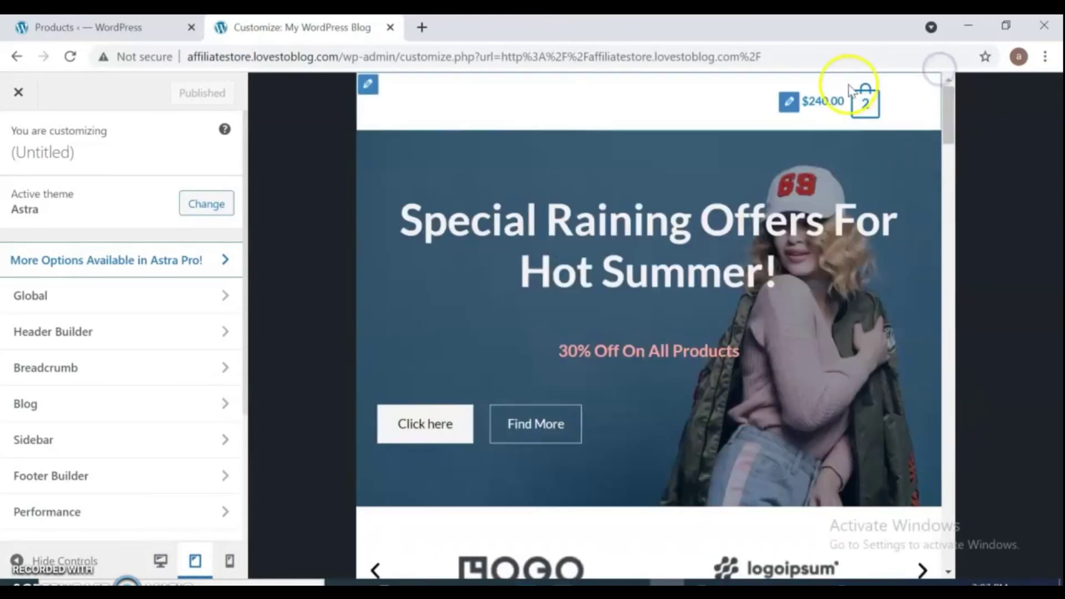
left_click(230, 562)
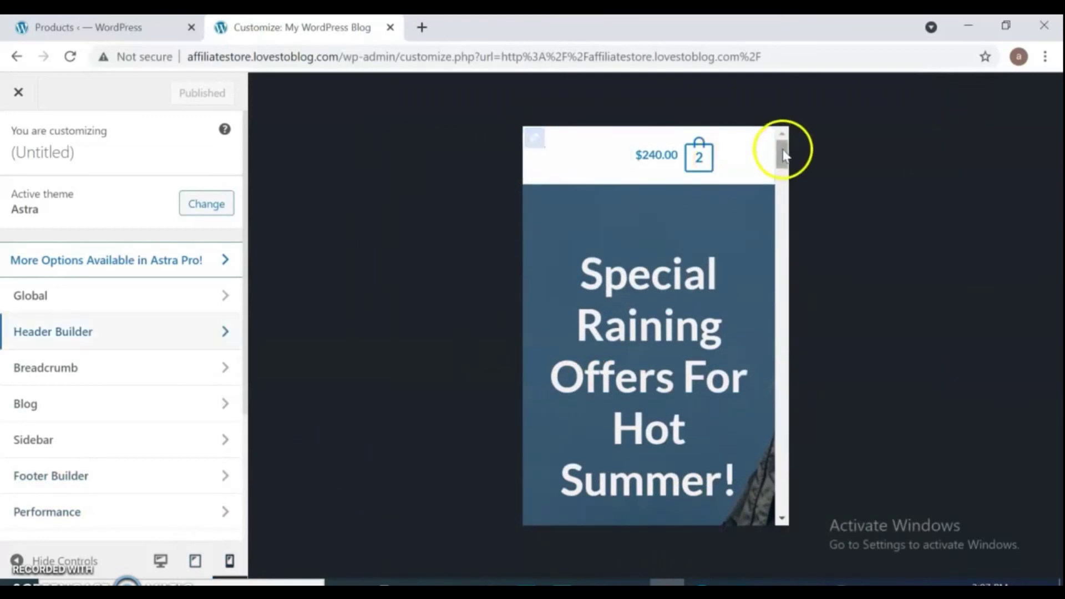
left_click_drag(780, 152, 873, 324)
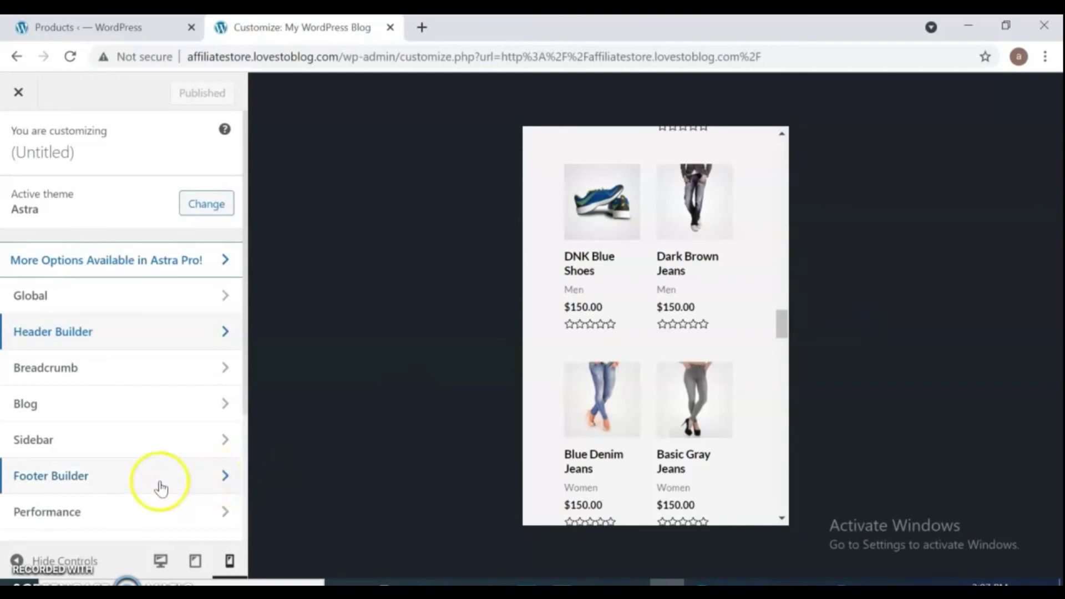
left_click_drag(782, 324, 800, 162)
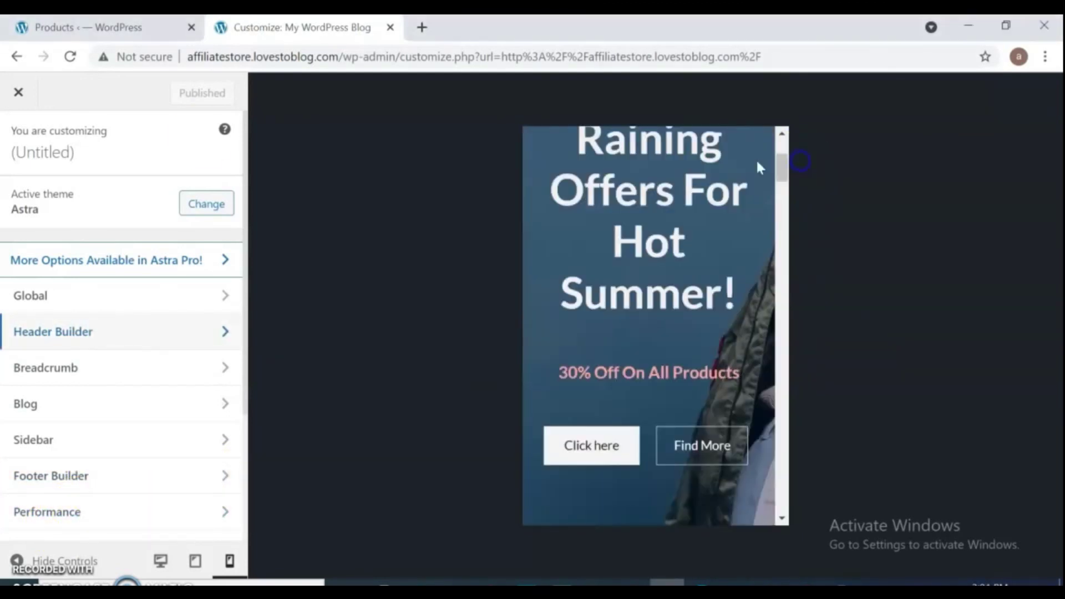
left_click(18, 93)
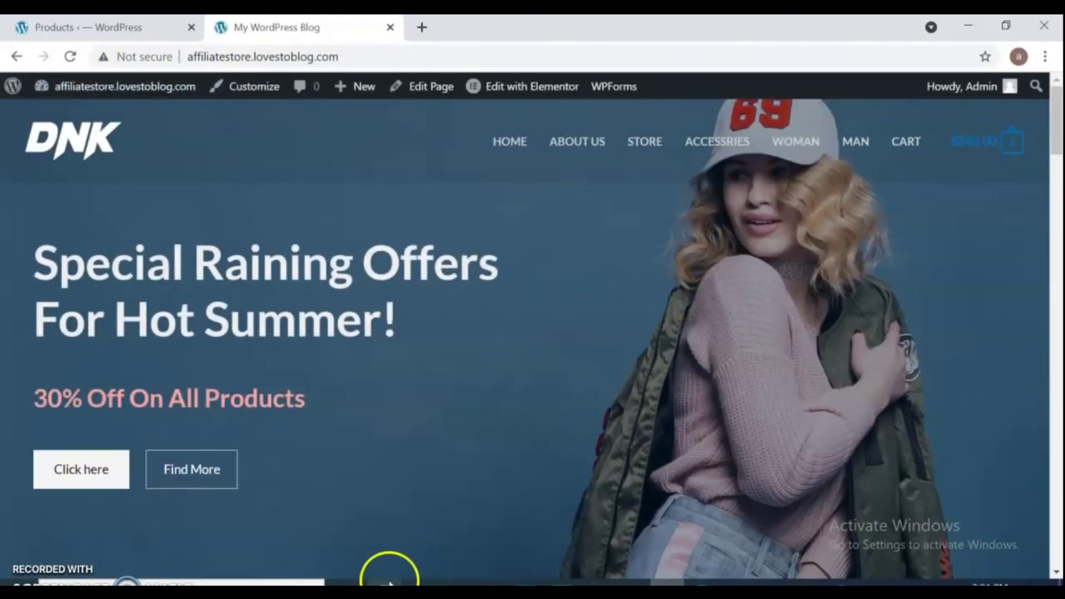
left_click(843, 583)
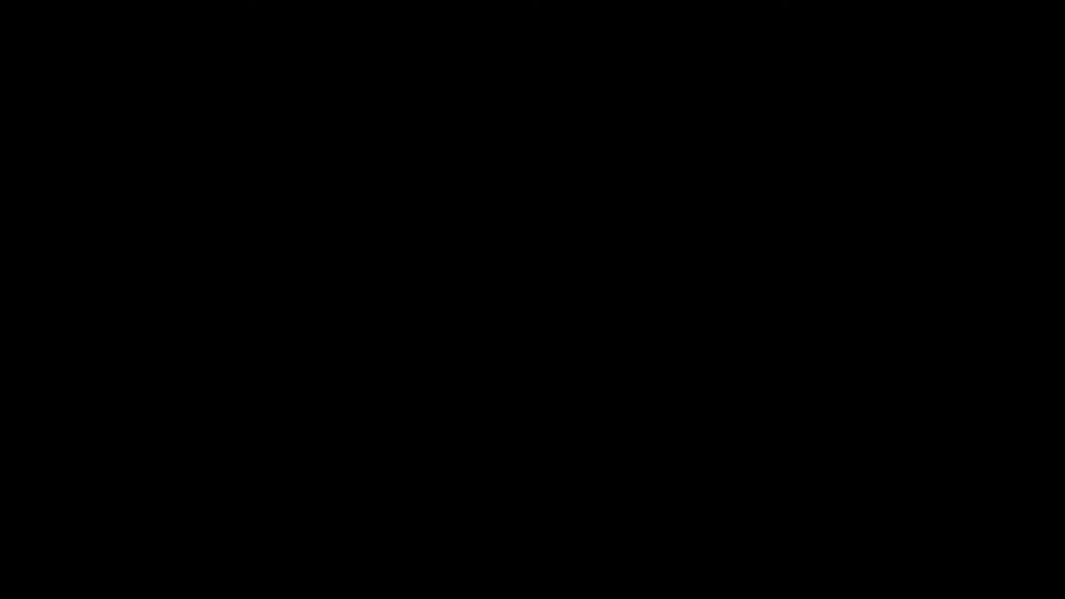